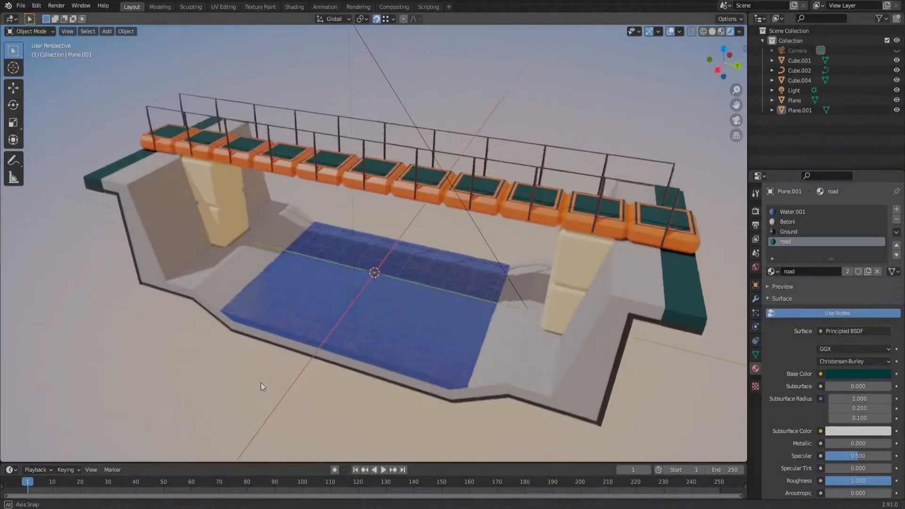
Add a 2 m mesh cube at the scene origin.
{"action": "middle_click_drag", "start_coordinate": [261, 383], "coordinate": [261, 375]}
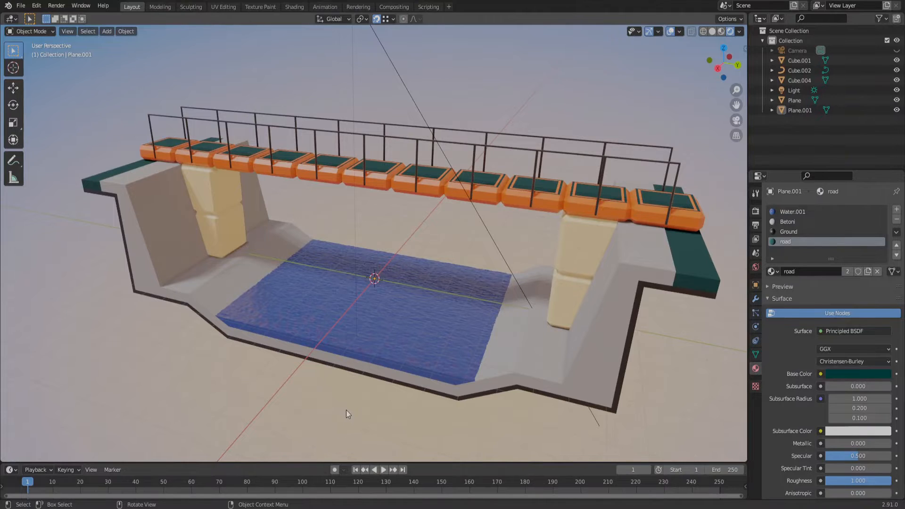
{"action": "key", "text": "shift+a"}
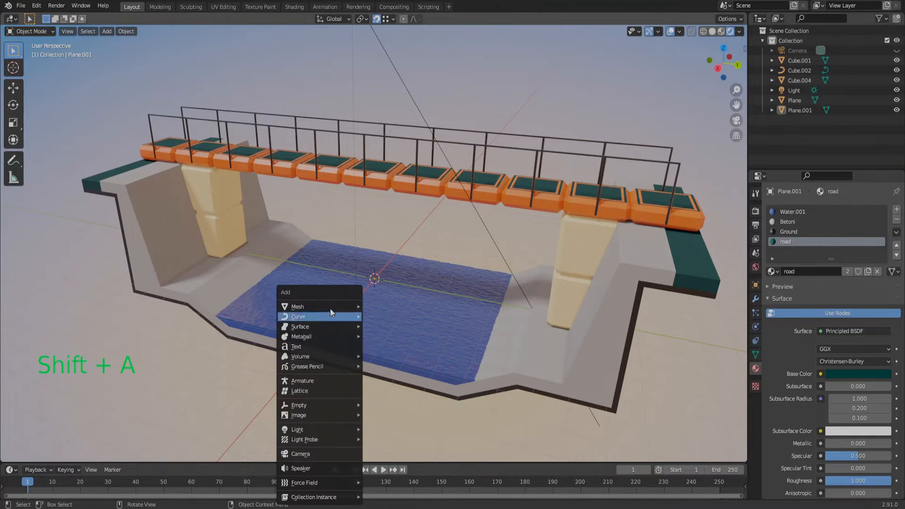
{"action": "mouse_move", "coordinate": [330, 306]}
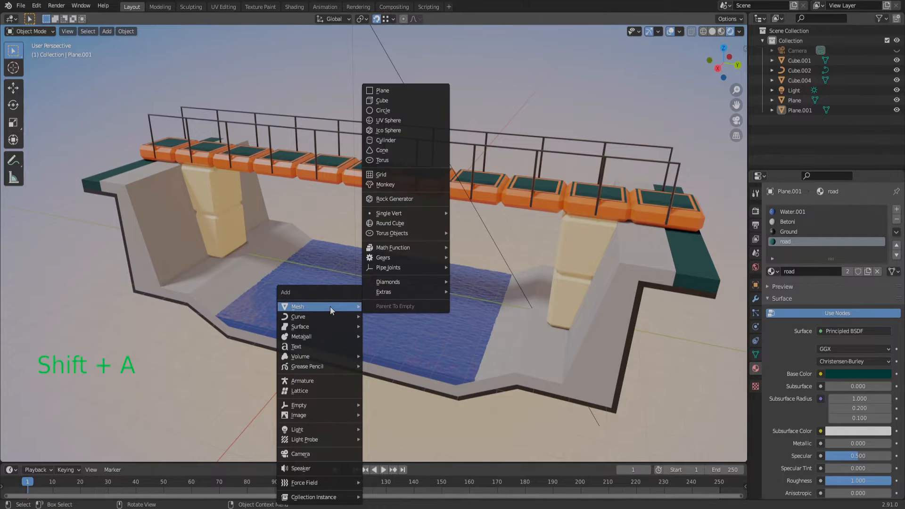
{"action": "left_click", "coordinate": [394, 100]}
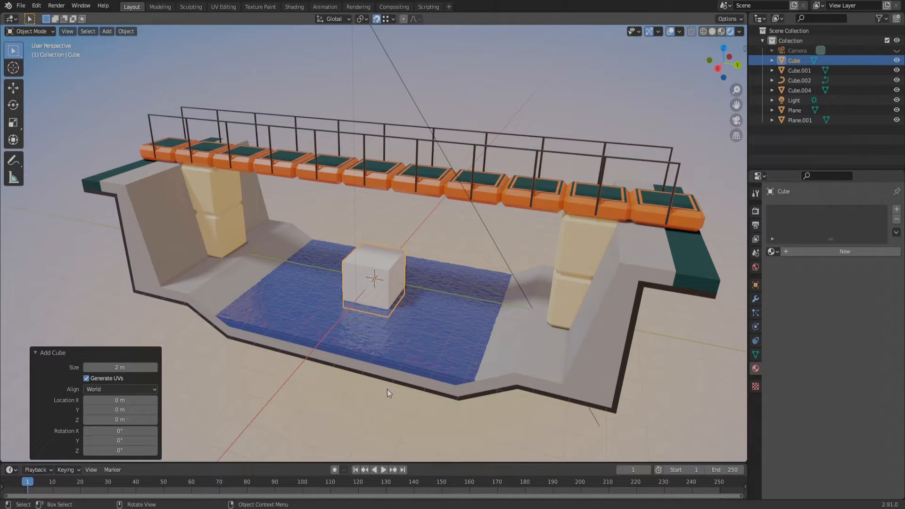
Isolate the new cube in local view and switch the viewport to solid shading.
{"action": "key", "text": "KP_Divide"}
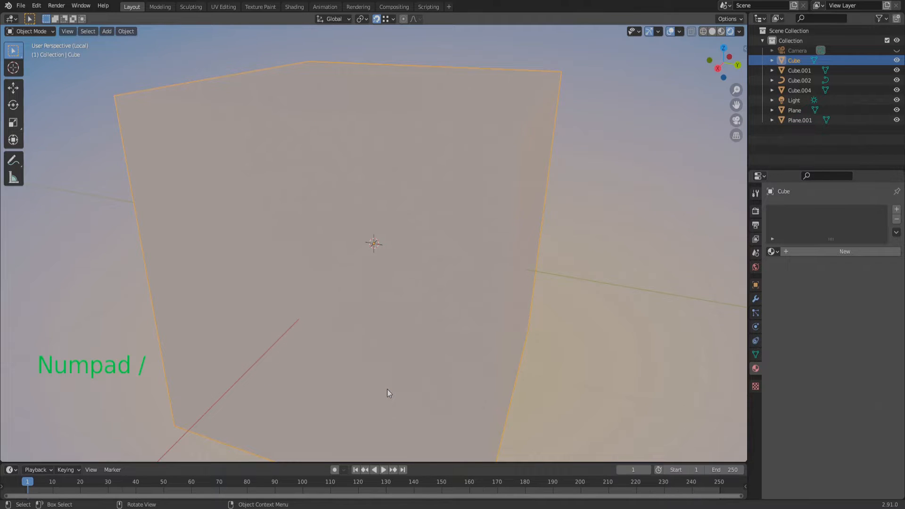
{"action": "scroll", "coordinate": [381, 307], "scroll_direction": "down", "scroll_amount": 3}
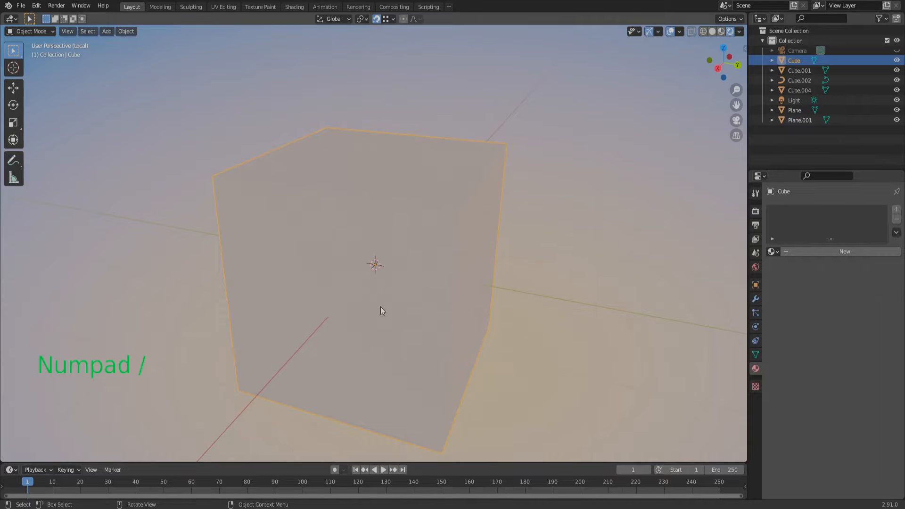
{"action": "left_click", "coordinate": [711, 31]}
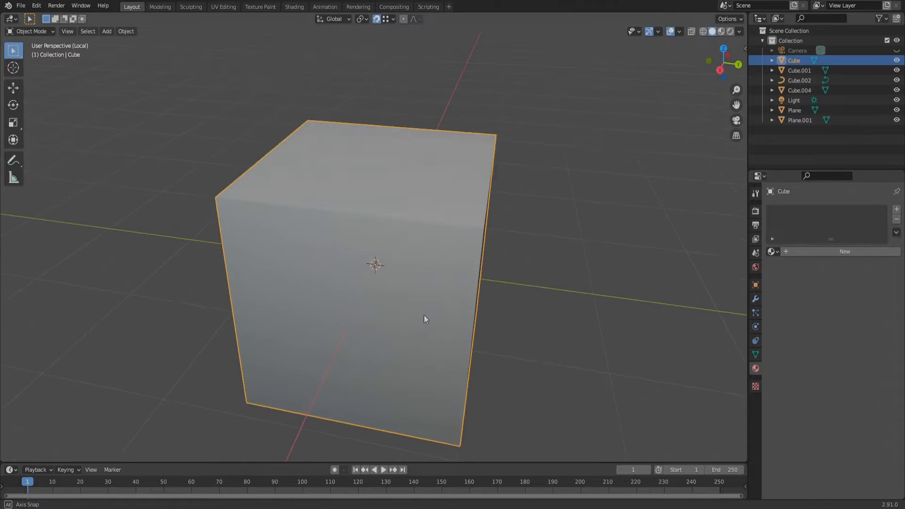
{"action": "middle_click_drag", "start_coordinate": [423, 315], "coordinate": [404, 311]}
{"action": "scroll", "coordinate": [376, 208], "scroll_direction": "down", "scroll_amount": 1}
{"action": "scroll", "coordinate": [372, 279], "scroll_direction": "up", "scroll_amount": 1}
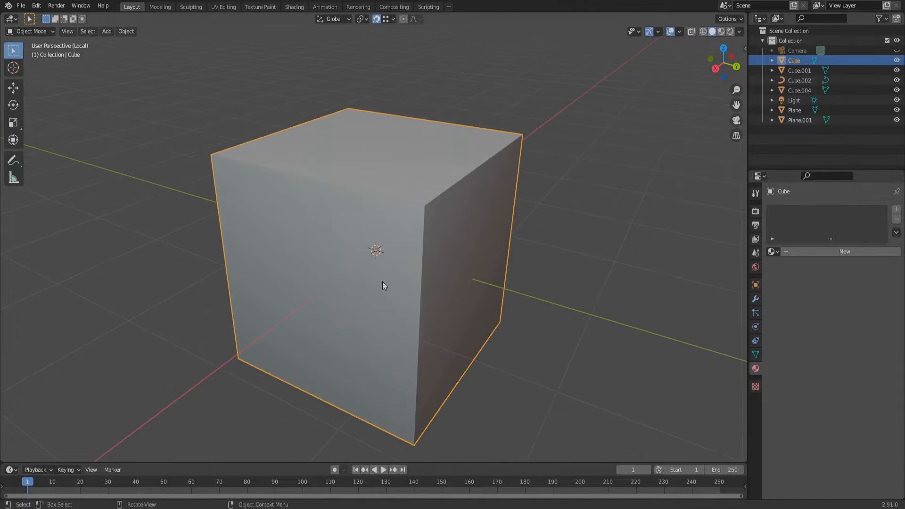
Enter Edit Mode in face selection and poke all the cube's faces.
{"action": "key", "text": "Tab"}
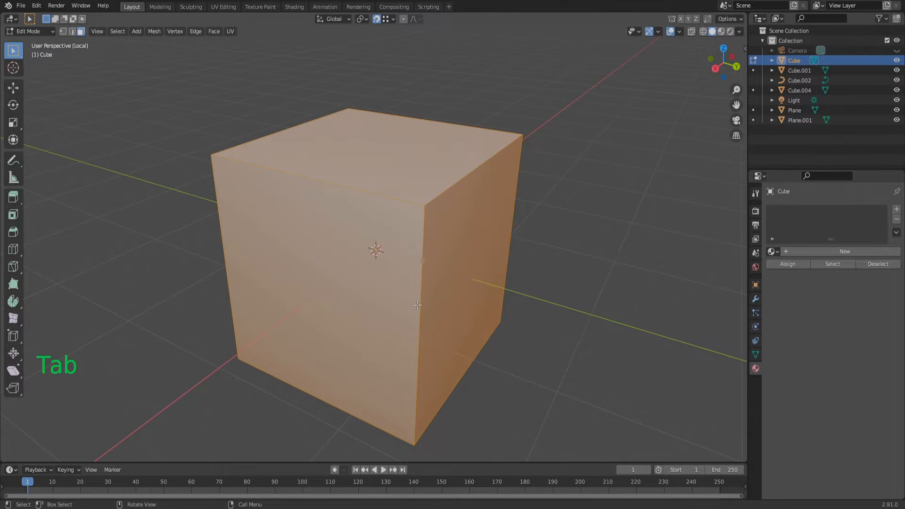
{"action": "key", "text": "3"}
{"action": "right_click", "coordinate": [123, 128]}
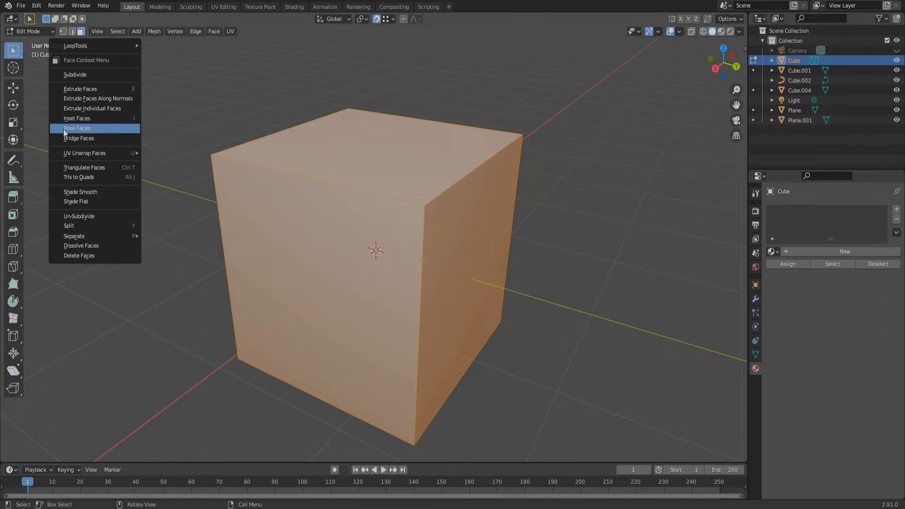
{"action": "left_click", "coordinate": [100, 129]}
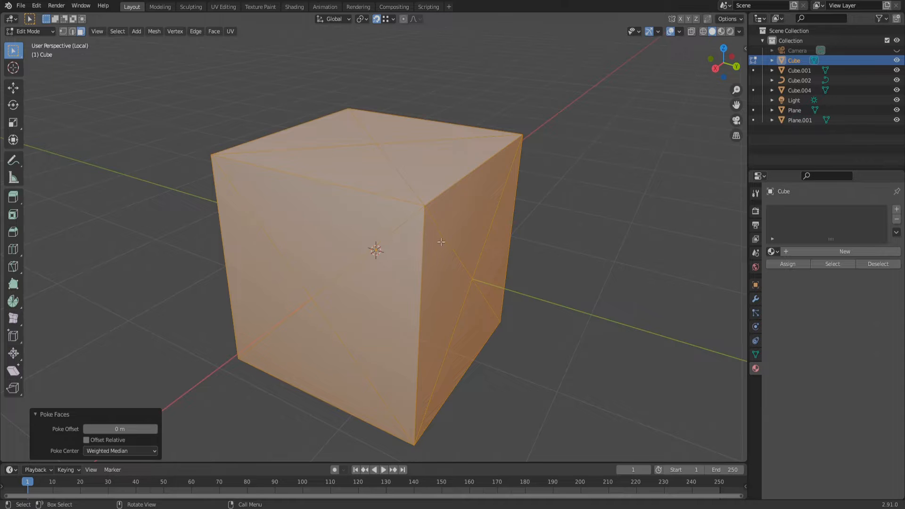
Select the cube's four vertical edges in edge selection mode and separate them into their own object.
{"action": "key", "text": "2"}
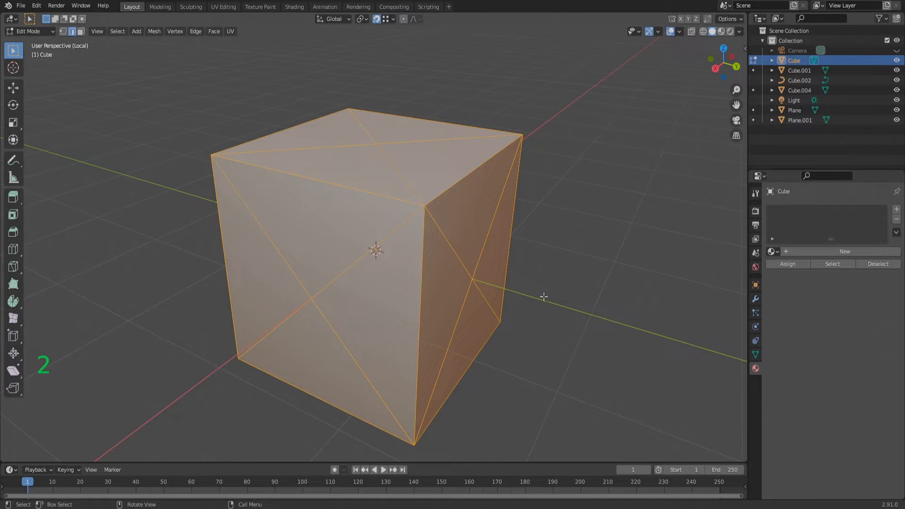
{"action": "middle_click_drag", "start_coordinate": [546, 307], "coordinate": [535, 304]}
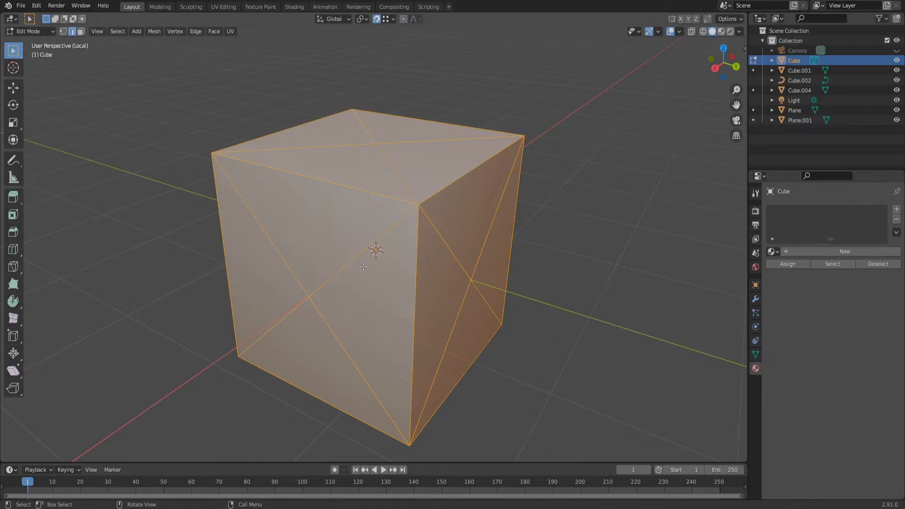
{"action": "left_click", "coordinate": [417, 238]}
{"action": "left_click", "coordinate": [510, 241], "text": "shift"}
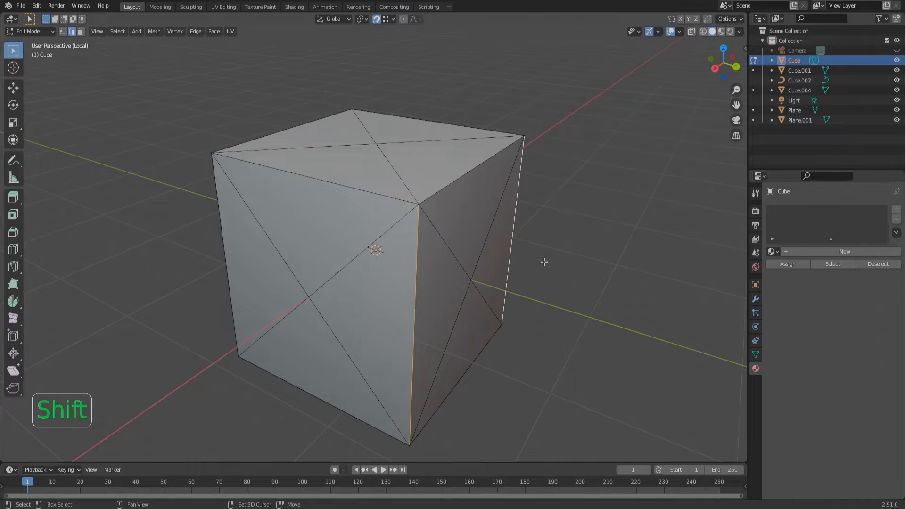
{"action": "middle_click_drag", "start_coordinate": [541, 259], "coordinate": [558, 305]}
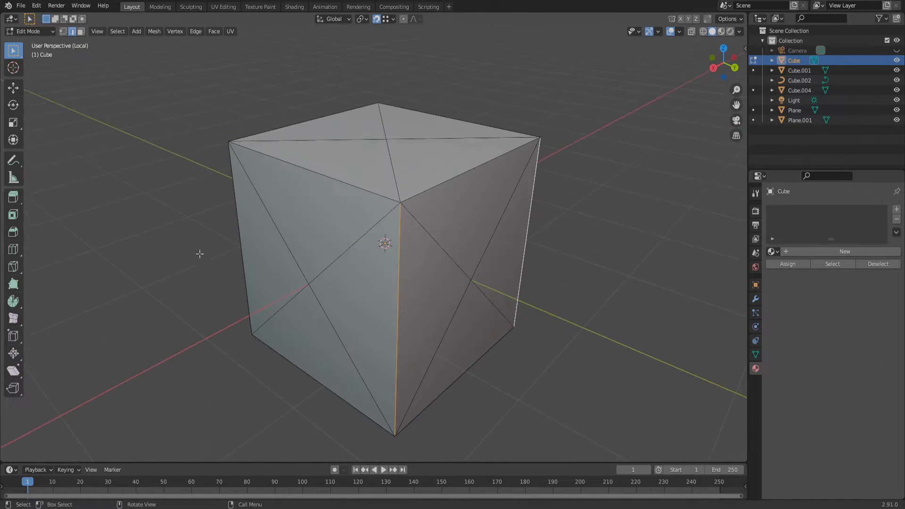
{"action": "left_click", "coordinate": [240, 235], "text": "shift"}
{"action": "scroll", "coordinate": [279, 281], "scroll_direction": "down", "scroll_amount": 1}
{"action": "middle_click_drag", "start_coordinate": [278, 281], "coordinate": [236, 269]}
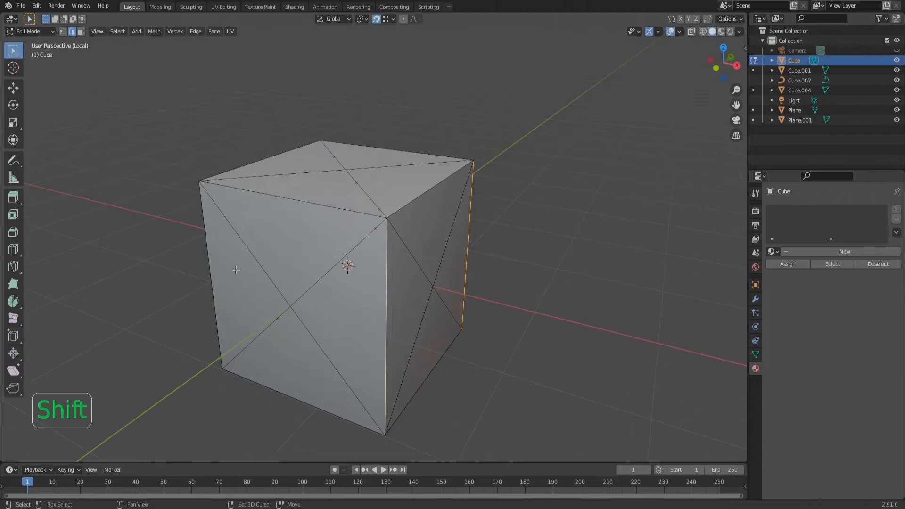
{"action": "left_click", "coordinate": [210, 268], "text": "shift"}
{"action": "middle_click_drag", "start_coordinate": [430, 311], "coordinate": [367, 326]}
{"action": "key", "text": "p"}
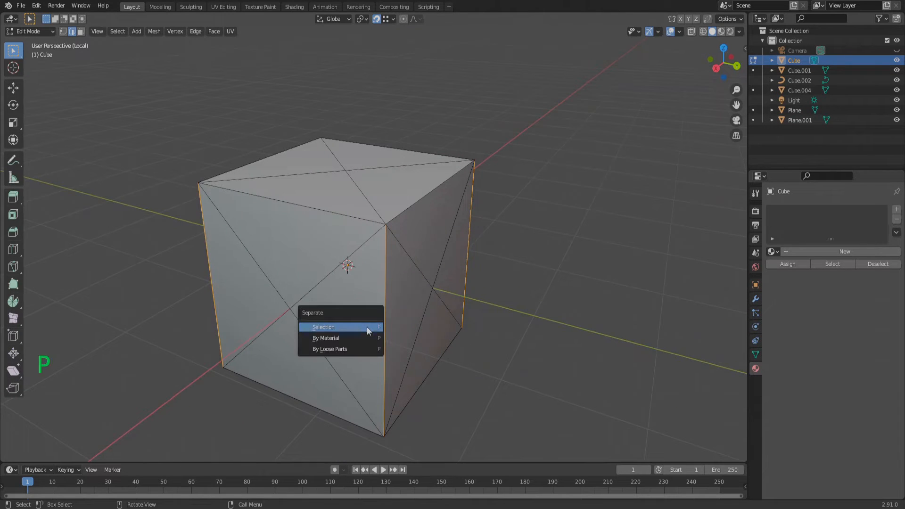
{"action": "left_click", "coordinate": [360, 327]}
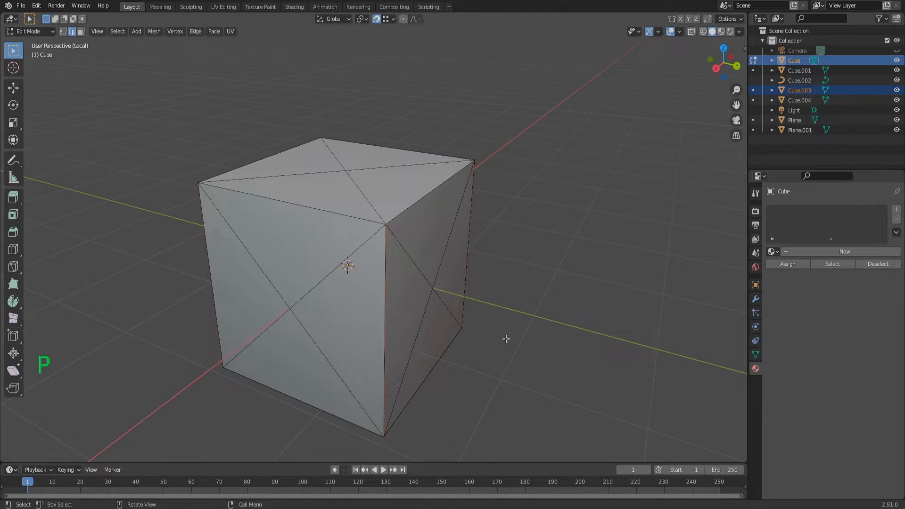
Select the four outer edges of the cube's top face and separate them into another object.
{"action": "left_click", "coordinate": [324, 211]}
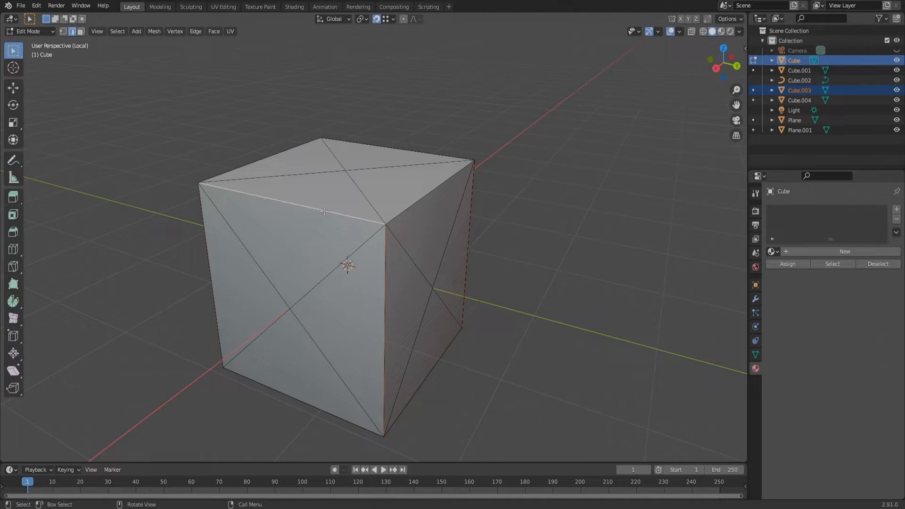
{"action": "left_click", "coordinate": [398, 214], "text": "shift"}
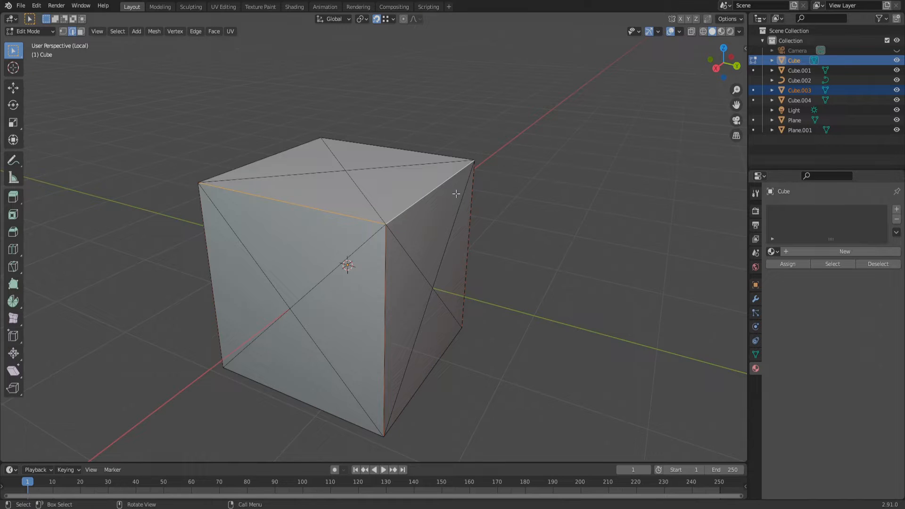
{"action": "left_click", "coordinate": [394, 146], "text": "shift"}
{"action": "left_click", "coordinate": [271, 154], "text": "shift"}
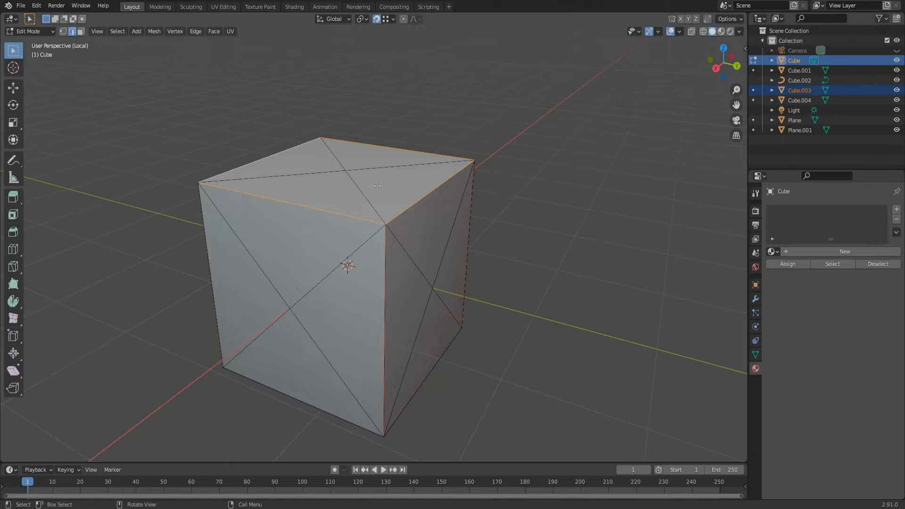
{"action": "key", "text": "p"}
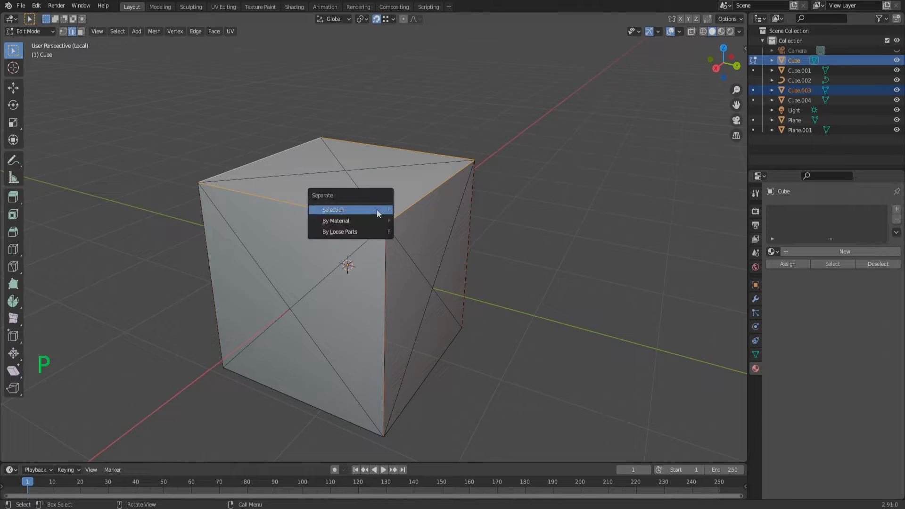
{"action": "left_click", "coordinate": [377, 209]}
Select the four outer edges of the cube's bottom face and separate them into another object.
{"action": "middle_click_drag", "start_coordinate": [500, 366], "coordinate": [504, 345]}
{"action": "left_click", "coordinate": [389, 411], "text": "shift"}
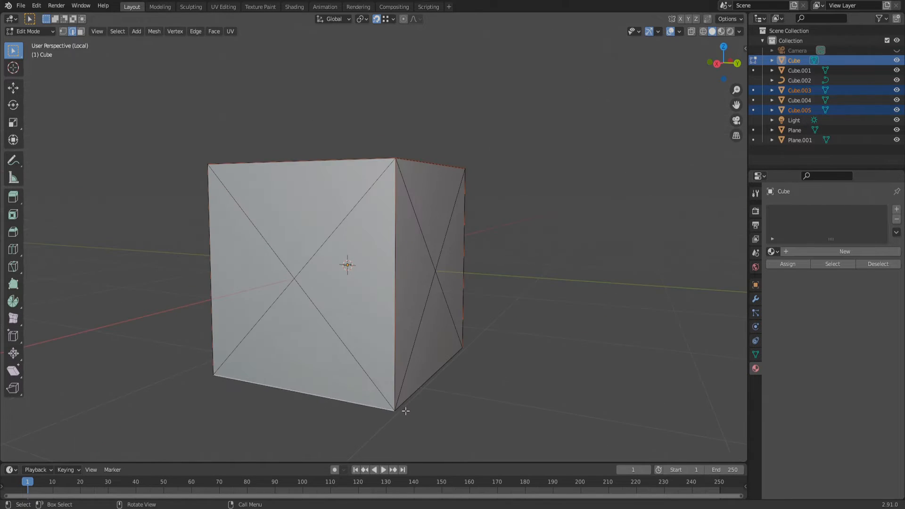
{"action": "middle_click_drag", "start_coordinate": [406, 411], "coordinate": [513, 409]}
{"action": "left_click", "coordinate": [465, 422], "text": "shift"}
{"action": "left_click", "coordinate": [406, 438], "text": "shift"}
{"action": "middle_click_drag", "start_coordinate": [441, 421], "coordinate": [480, 336]}
{"action": "key", "text": "p"}
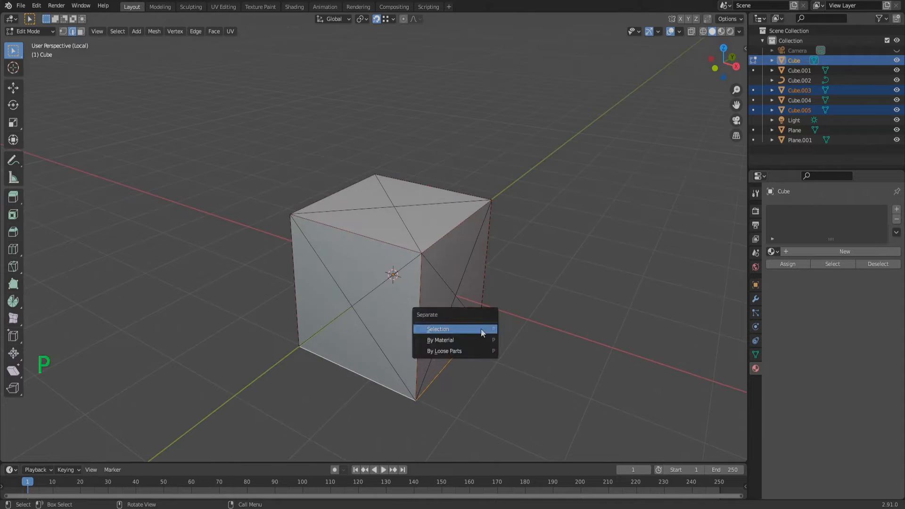
{"action": "left_click", "coordinate": [481, 329]}
Select the four diagonal edges on the cube's -Y side face and separate them into their own object.
{"action": "middle_click_drag", "start_coordinate": [510, 369], "coordinate": [480, 372]}
{"action": "left_click", "coordinate": [324, 273]}
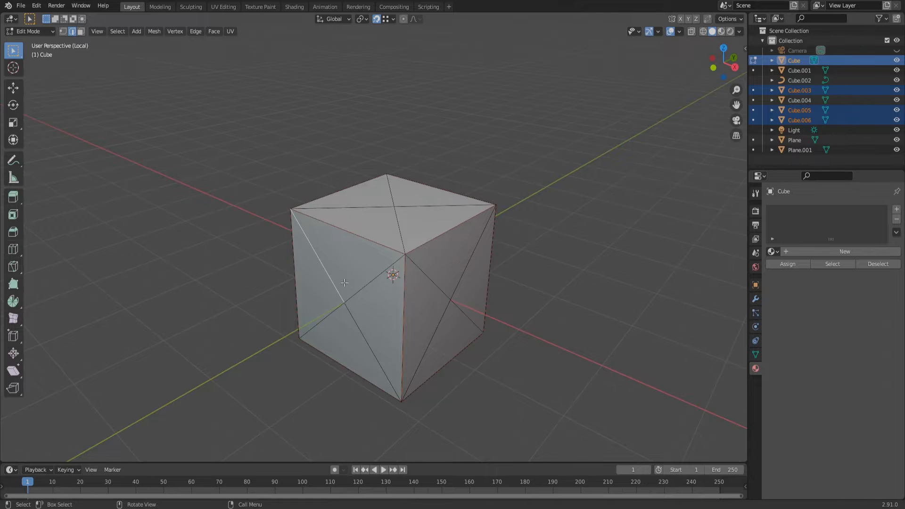
{"action": "left_click", "coordinate": [358, 292], "text": "shift"}
{"action": "left_click", "coordinate": [352, 317], "text": "shift"}
{"action": "left_click", "coordinate": [338, 310], "text": "shift"}
{"action": "key", "text": "p"}
{"action": "left_click", "coordinate": [362, 331]}
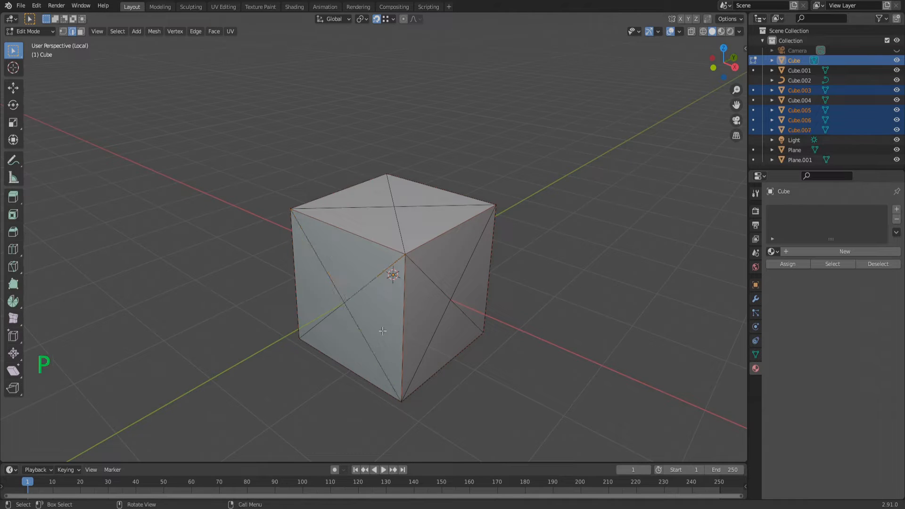
Separate the four diagonal edges on the cube's +X side face into their own object.
{"action": "left_click", "coordinate": [437, 289]}
{"action": "left_click", "coordinate": [441, 312], "text": "shift"}
{"action": "left_click", "coordinate": [459, 288], "text": "shift"}
{"action": "left_click", "coordinate": [464, 309], "text": "shift"}
{"action": "key", "text": "p"}
{"action": "left_click", "coordinate": [553, 301]}
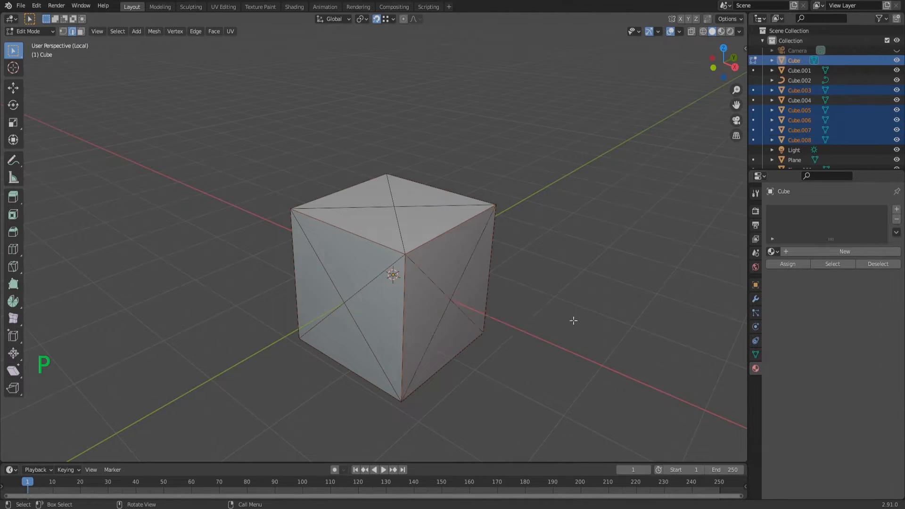
Separate the four diagonal edges on the cube's +Y side face into their own object.
{"action": "middle_click_drag", "start_coordinate": [574, 319], "coordinate": [424, 282]}
{"action": "left_click", "coordinate": [462, 314], "text": "shift"}
{"action": "left_click", "coordinate": [462, 315], "text": "shift"}
{"action": "key", "text": "p"}
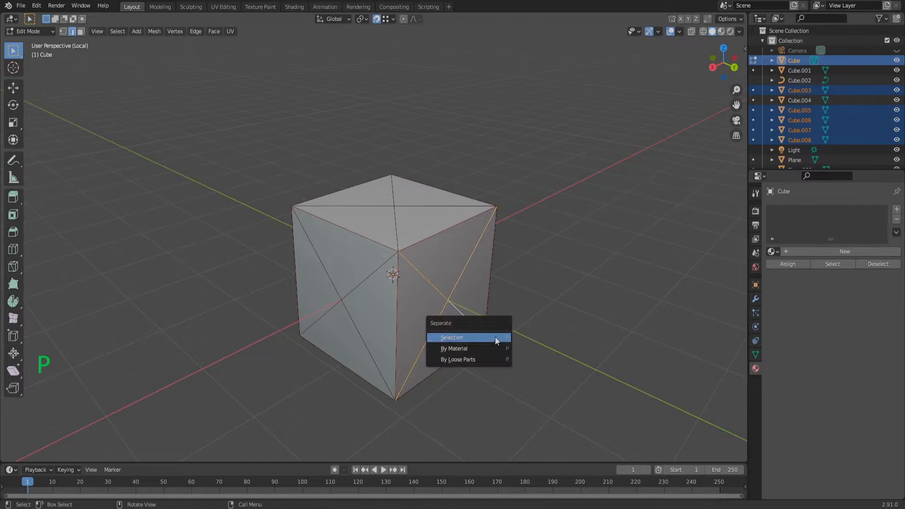
{"action": "left_click", "coordinate": [493, 335]}
Circle-select the diagonal edges on the cube's -X side face and separate them into their own object.
{"action": "middle_click_drag", "start_coordinate": [493, 335], "coordinate": [443, 330]}
{"action": "key", "text": "c"}
{"action": "left_click", "coordinate": [442, 312]}
{"action": "right_click", "coordinate": [447, 315]}
{"action": "key", "text": "p"}
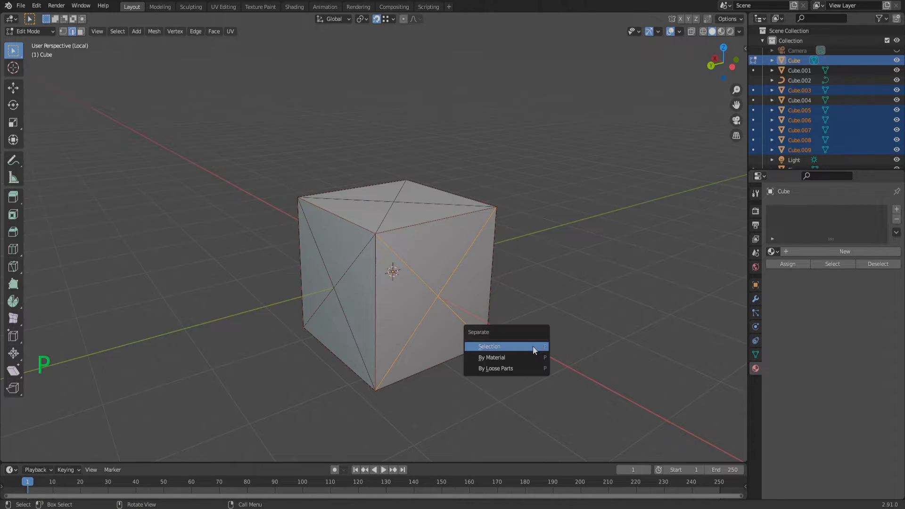
{"action": "left_click", "coordinate": [532, 346]}
Circle-select the diagonal edges on the cube's top face and separate them into their own object.
{"action": "middle_click_drag", "start_coordinate": [532, 346], "coordinate": [399, 232]}
{"action": "key", "text": "c"}
{"action": "left_click", "coordinate": [465, 303]}
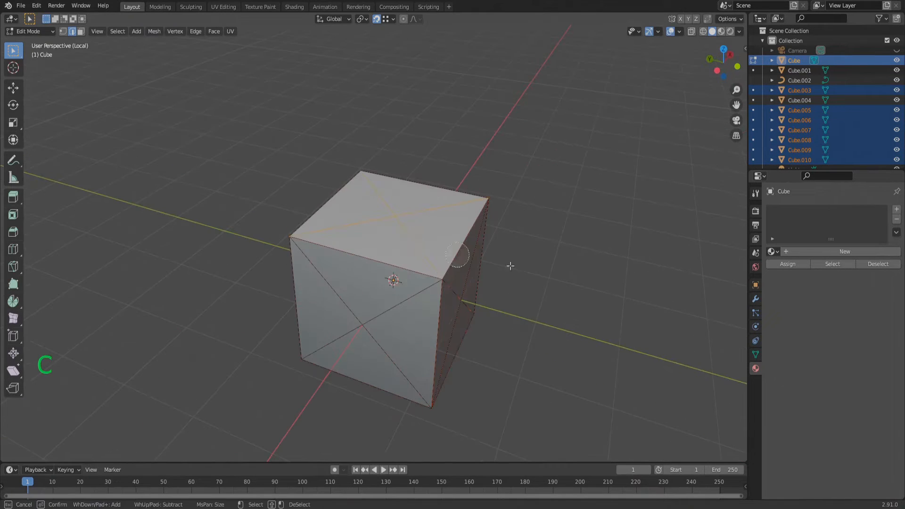
{"action": "right_click", "coordinate": [567, 278]}
{"action": "key", "text": "p"}
{"action": "left_click", "coordinate": [567, 278]}
Circle-select the diagonal edges on the cube's bottom face and separate them into their own object.
{"action": "middle_click_drag", "start_coordinate": [567, 279], "coordinate": [390, 346]}
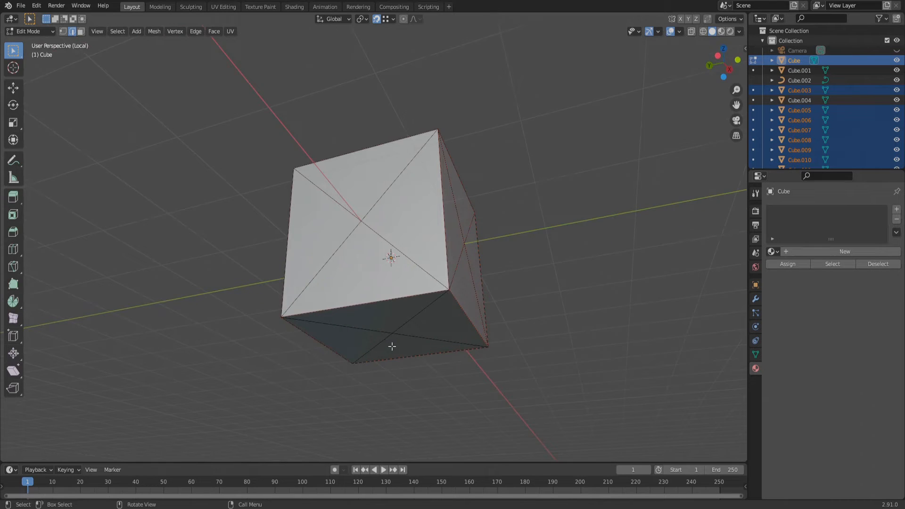
{"action": "key", "text": "c"}
{"action": "left_click", "coordinate": [394, 337]}
{"action": "right_click", "coordinate": [396, 338]}
{"action": "key", "text": "p"}
{"action": "left_click", "coordinate": [472, 375]}
{"action": "middle_click_drag", "start_coordinate": [521, 377], "coordinate": [573, 391]}
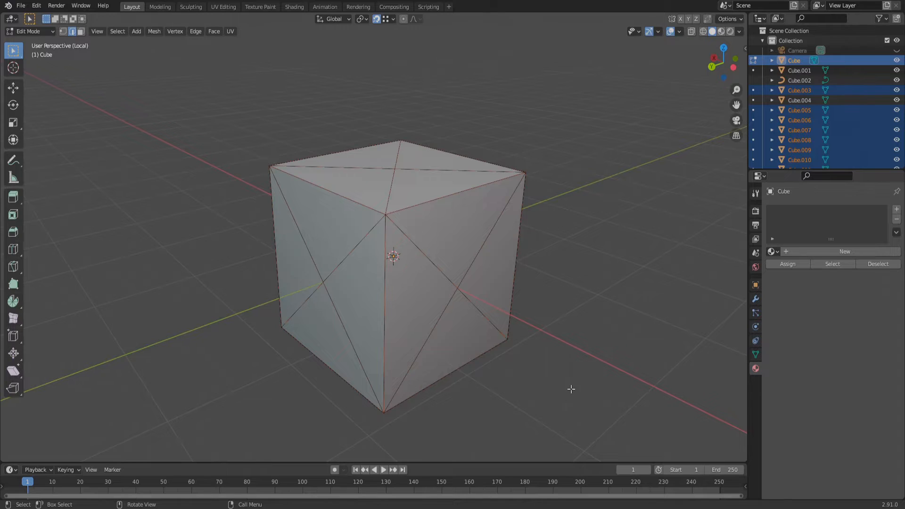
Return to Object Mode and delete the original solid cube, keeping only the separated edge objects.
{"action": "key", "text": "Tab"}
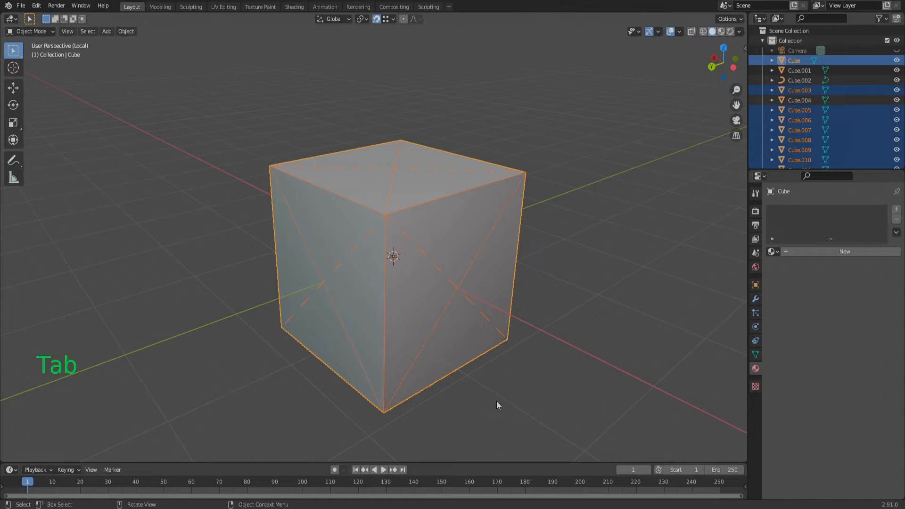
{"action": "left_click", "coordinate": [534, 360]}
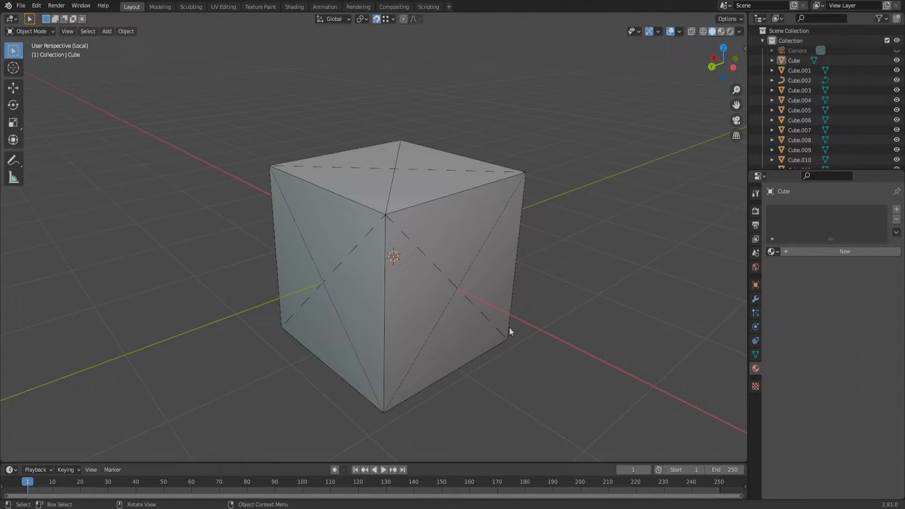
{"action": "left_click", "coordinate": [417, 328]}
{"action": "key", "text": "Delete"}
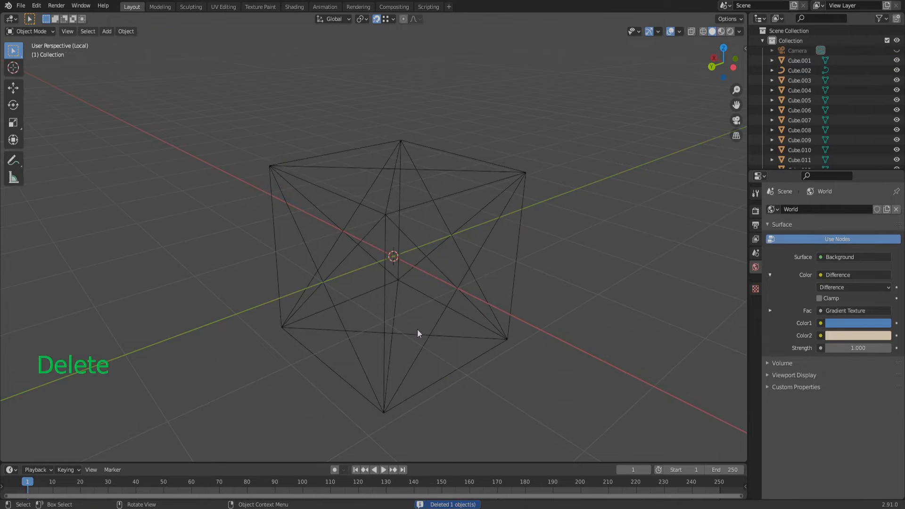
Select the object holding the cube's four vertical edges and convert it from mesh to curve.
{"action": "middle_click_drag", "start_coordinate": [375, 343], "coordinate": [344, 334]}
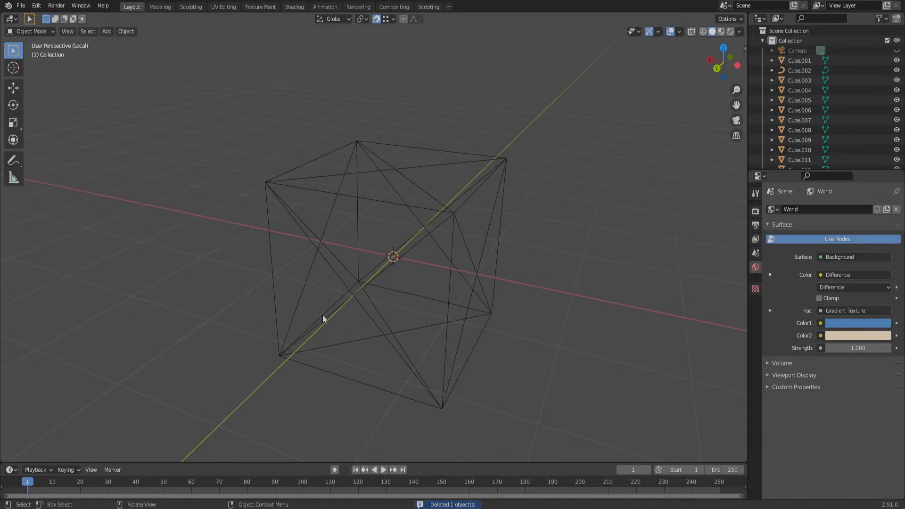
{"action": "left_click", "coordinate": [274, 292]}
{"action": "middle_click_drag", "start_coordinate": [525, 374], "coordinate": [514, 372]}
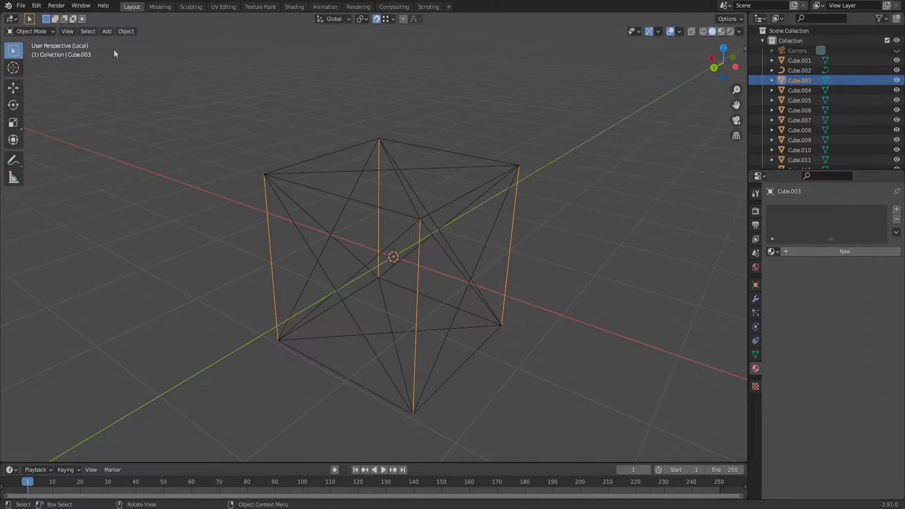
{"action": "left_click", "coordinate": [124, 33]}
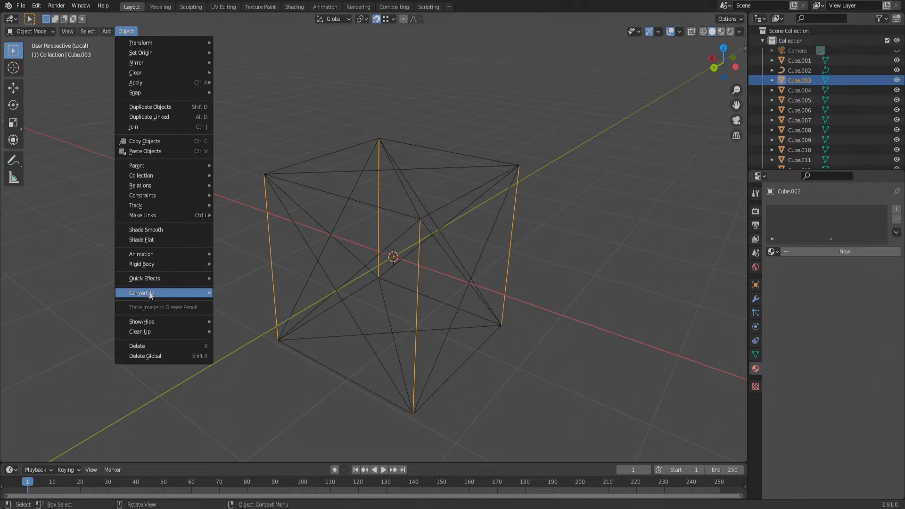
{"action": "mouse_move", "coordinate": [179, 294]}
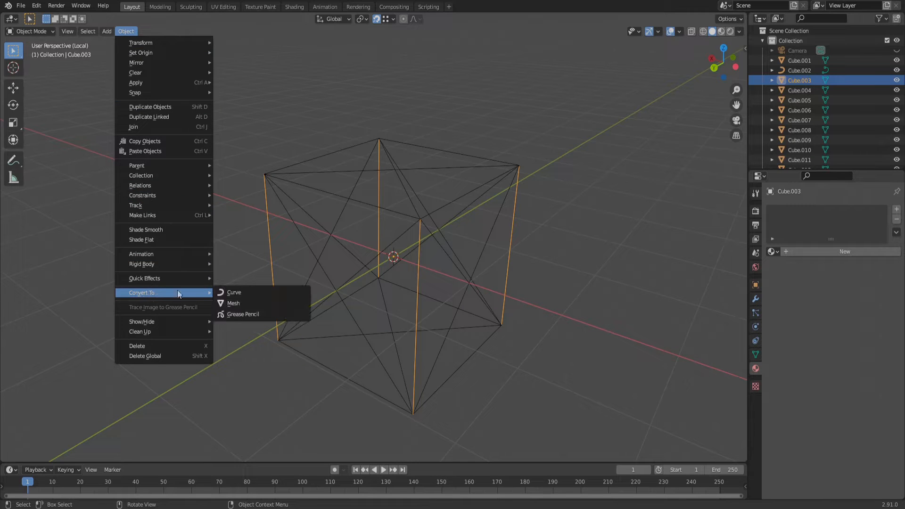
{"action": "left_click", "coordinate": [251, 293]}
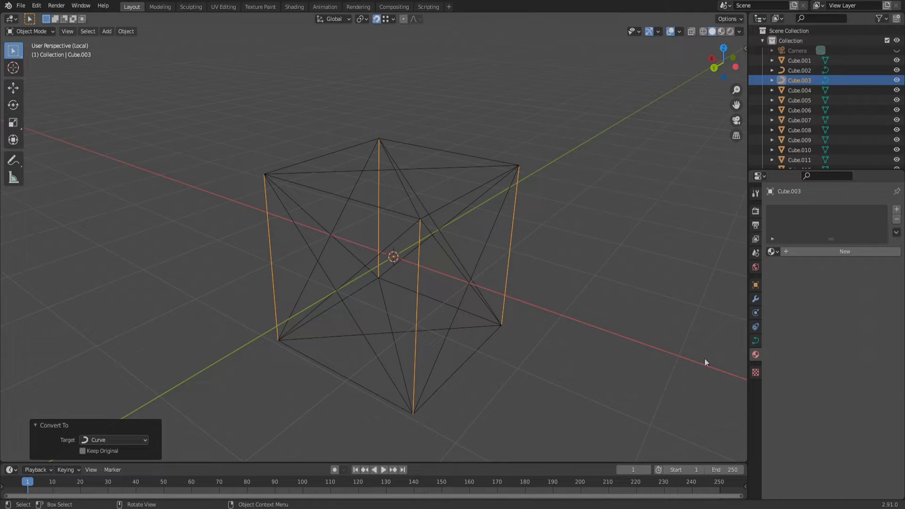
Give the vertical edge curves a round bevel depth of 0.05 m and deselect them.
{"action": "left_click", "coordinate": [755, 341]}
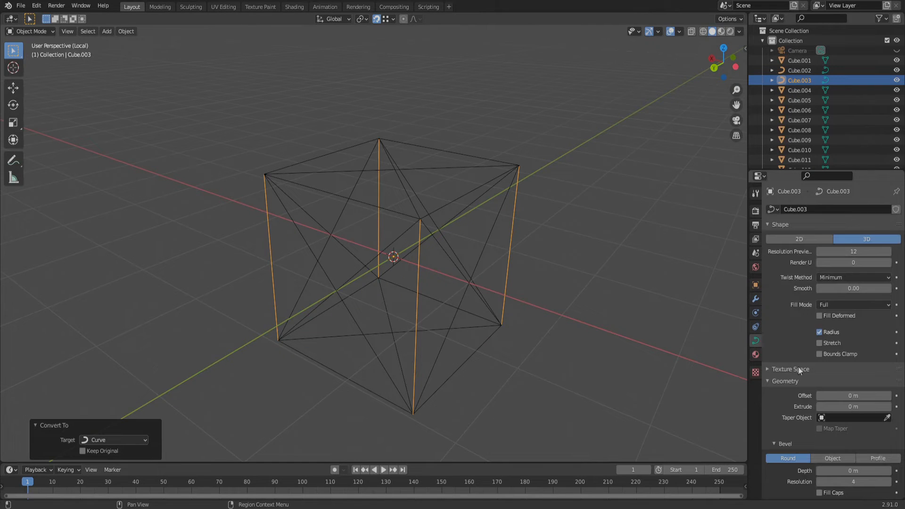
{"action": "left_click", "coordinate": [850, 470]}
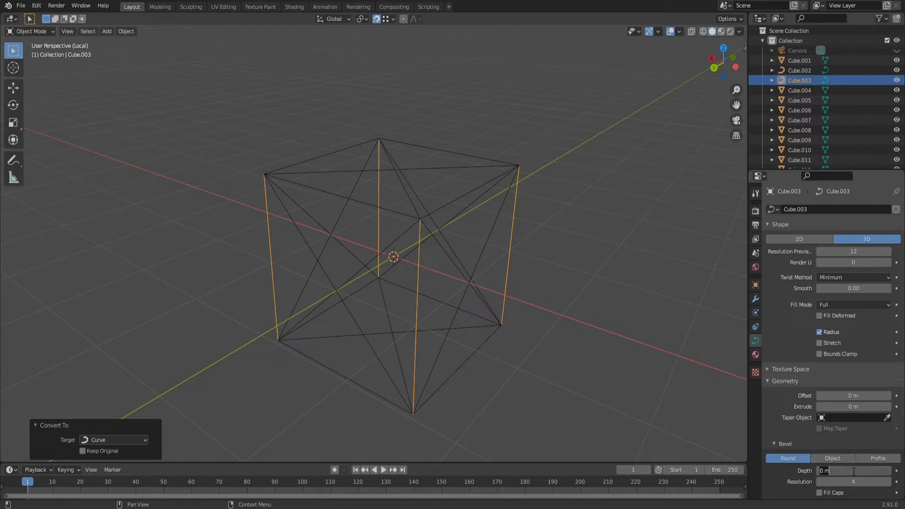
{"action": "key", "text": "BackSpace"}
{"action": "key", "text": "BackSpace"}
{"action": "type", "text": ".05"}
{"action": "key", "text": "Return"}
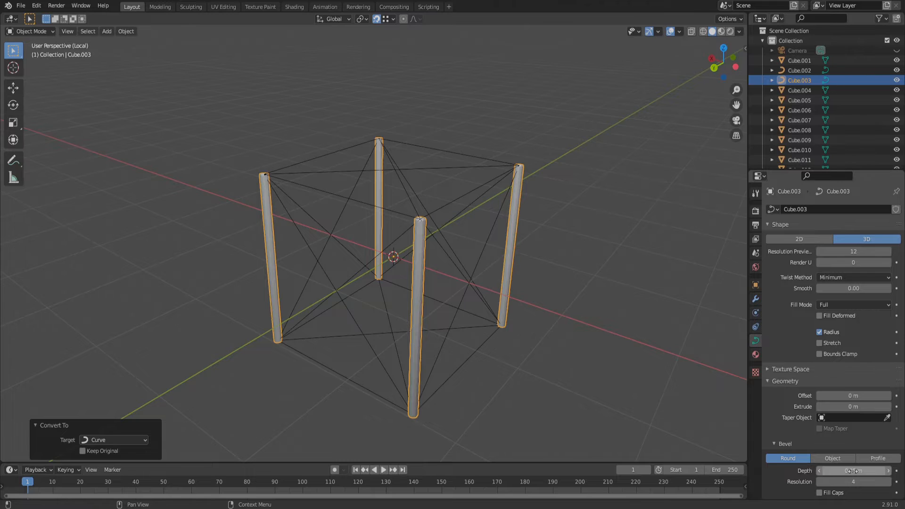
{"action": "left_click", "coordinate": [439, 357]}
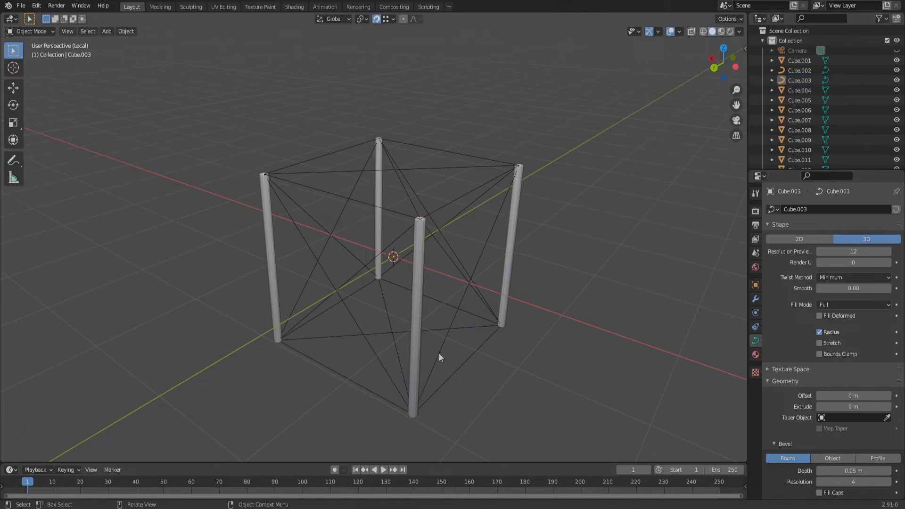
Convert the crossed diagonal edges on the side face nearest the view to a curve with a bevel depth of 0.03 m.
{"action": "left_click", "coordinate": [355, 322]}
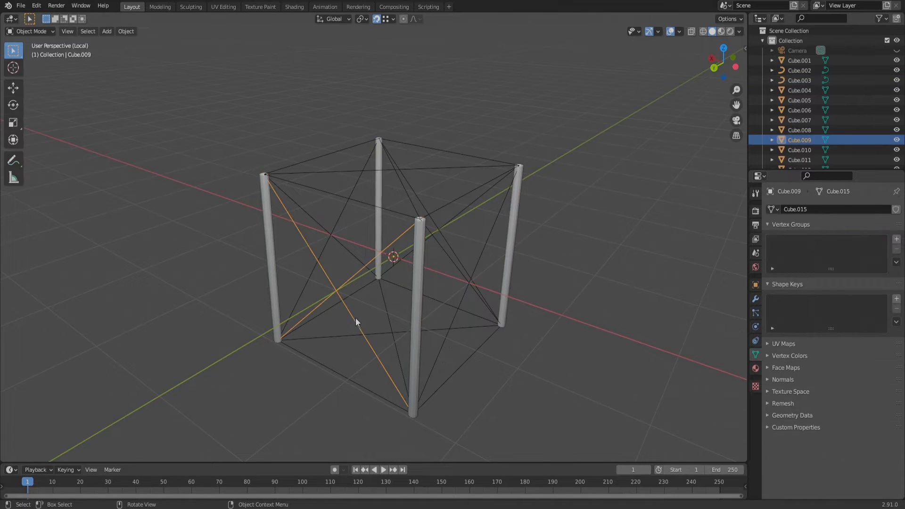
{"action": "left_click", "coordinate": [123, 31]}
{"action": "mouse_move", "coordinate": [172, 330]}
{"action": "left_click", "coordinate": [236, 289]}
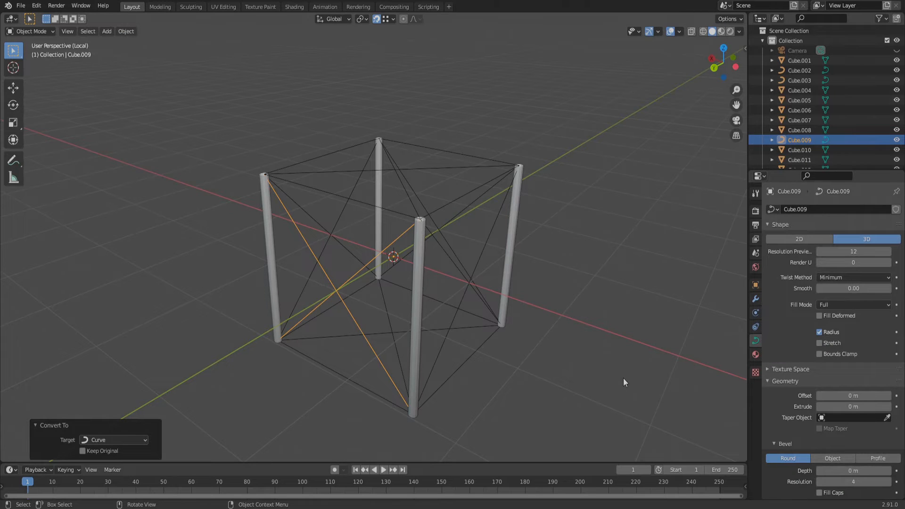
{"action": "left_click", "coordinate": [861, 470]}
{"action": "type", "text": "0.0"}
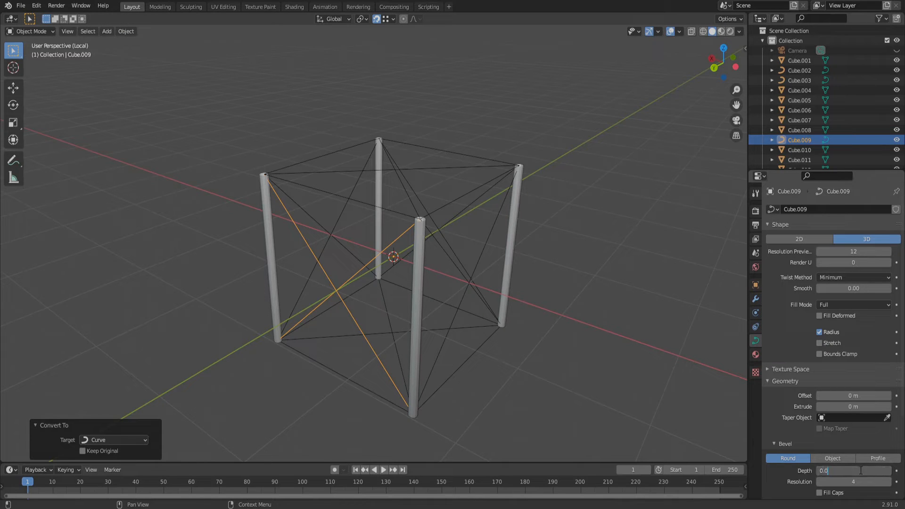
{"action": "type", "text": "3"}
{"action": "key", "text": "Return"}
{"action": "left_click", "coordinate": [584, 388]}
Select the diagonal edge objects on the top and bottom faces and join them into one object.
{"action": "middle_click_drag", "start_coordinate": [585, 388], "coordinate": [575, 387]}
{"action": "left_click", "coordinate": [498, 322]}
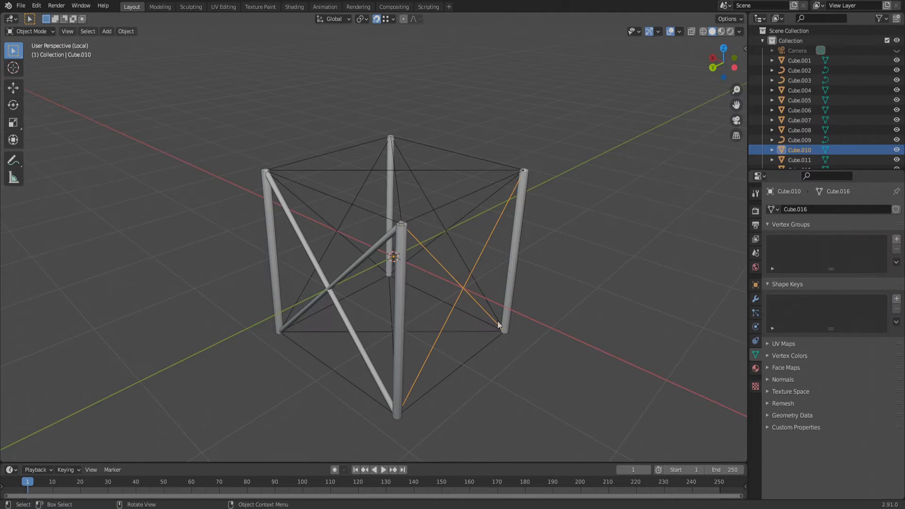
{"action": "middle_click_drag", "start_coordinate": [498, 325], "coordinate": [512, 352]}
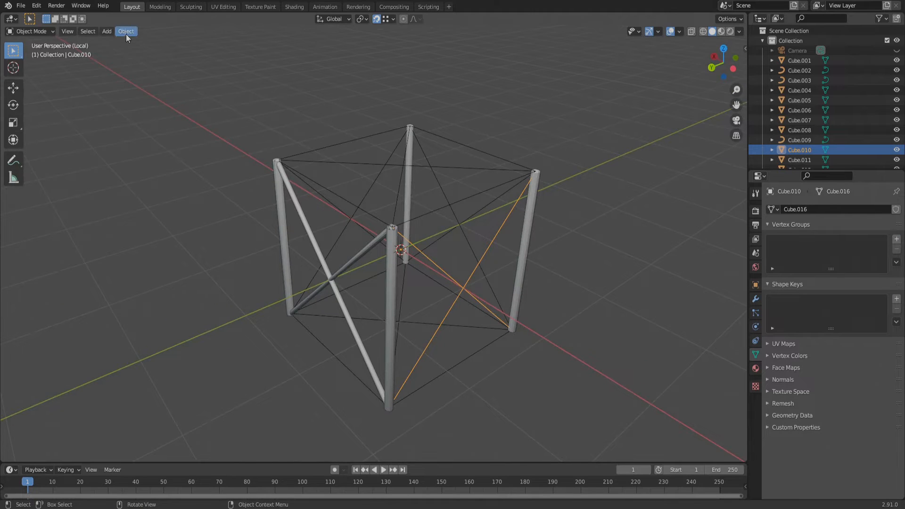
{"action": "left_click", "coordinate": [345, 161]}
{"action": "mouse_move", "coordinate": [426, 265]}
{"action": "middle_mouse_down"}
{"action": "mouse_move", "coordinate": [425, 250]}
{"action": "mouse_move", "coordinate": [413, 255]}
{"action": "middle_mouse_up"}
{"action": "left_click", "coordinate": [449, 338], "text": "shift"}
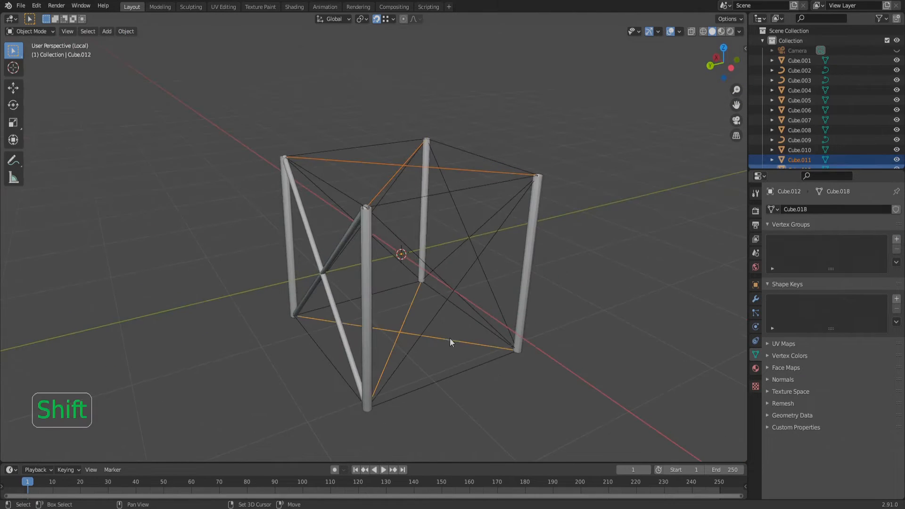
{"action": "middle_click_drag", "start_coordinate": [372, 301], "coordinate": [402, 302]}
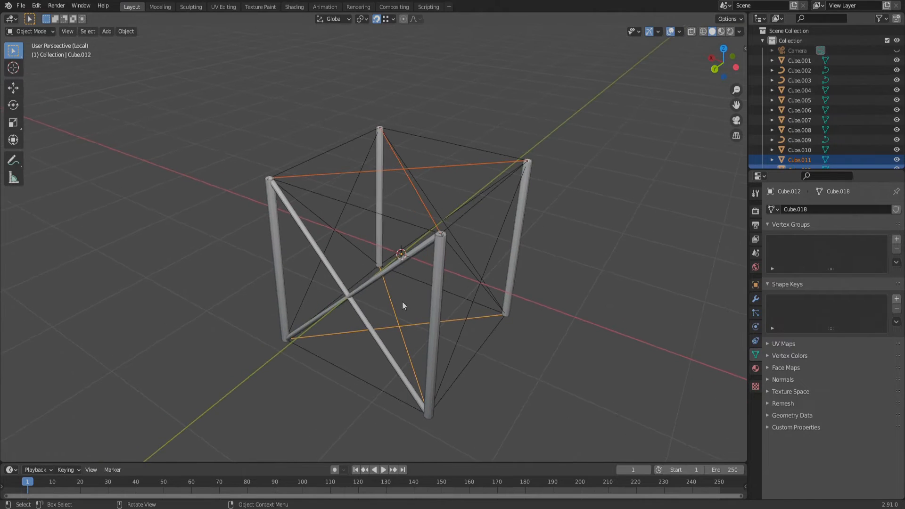
{"action": "key", "text": "ctrl+j"}
Convert the joined top and bottom diagonals to a curve with a bevel depth of 0.03 m.
{"action": "left_click", "coordinate": [126, 32]}
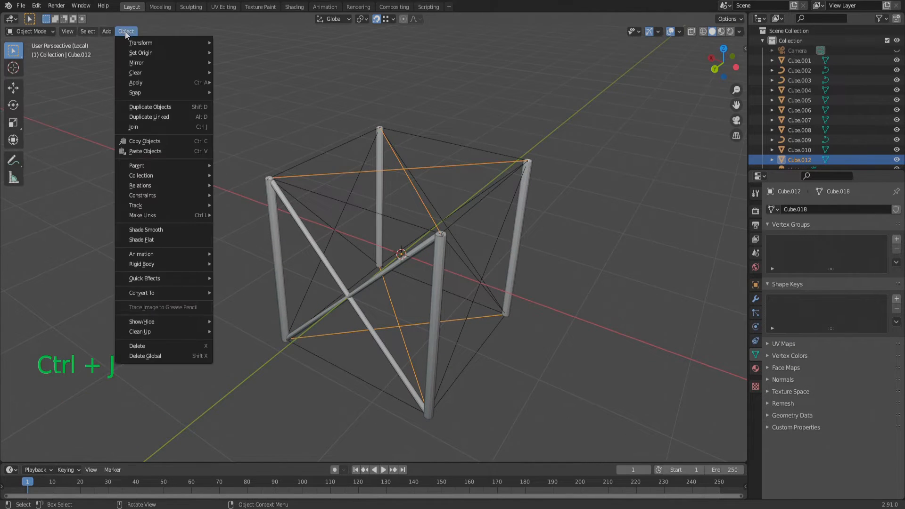
{"action": "left_click", "coordinate": [248, 295]}
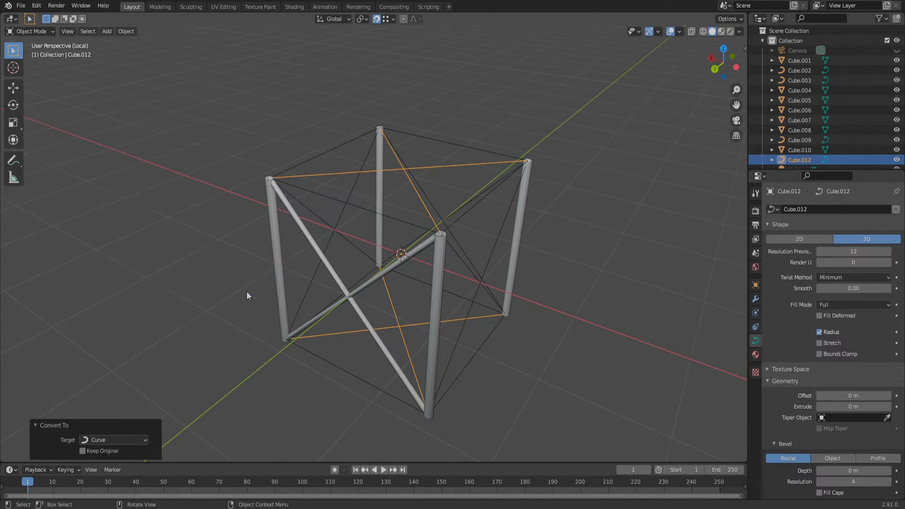
{"action": "left_click", "coordinate": [858, 471]}
{"action": "type", "text": "0.03"}
{"action": "key", "text": "Return"}
{"action": "left_click", "coordinate": [700, 423]}
Select the diagonal edge objects on the three remaining side faces and join them into one object.
{"action": "middle_click_drag", "start_coordinate": [615, 371], "coordinate": [599, 351]}
{"action": "left_click", "coordinate": [372, 237]}
{"action": "left_click", "coordinate": [449, 265], "text": "shift"}
{"action": "left_click", "coordinate": [487, 282], "text": "shift"}
{"action": "key", "text": "ctrl+j"}
Convert the joined diagonals of the three side faces to a curve with a bevel depth of 0.03 m.
{"action": "middle_click_drag", "start_coordinate": [458, 249], "coordinate": [466, 254]}
{"action": "left_click", "coordinate": [126, 31]}
{"action": "mouse_move", "coordinate": [158, 295]}
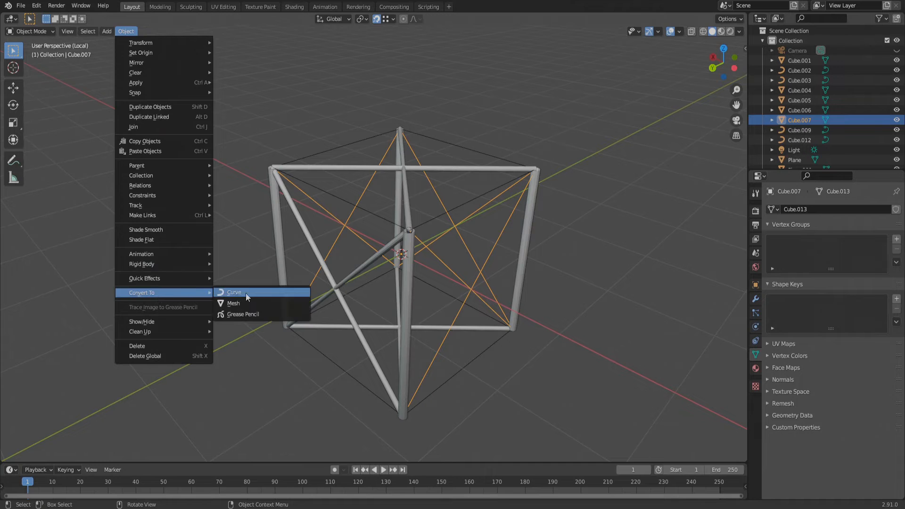
{"action": "left_click", "coordinate": [248, 294]}
{"action": "left_click", "coordinate": [852, 471]}
{"action": "type", "text": "0.03"}
{"action": "key", "text": "Return"}
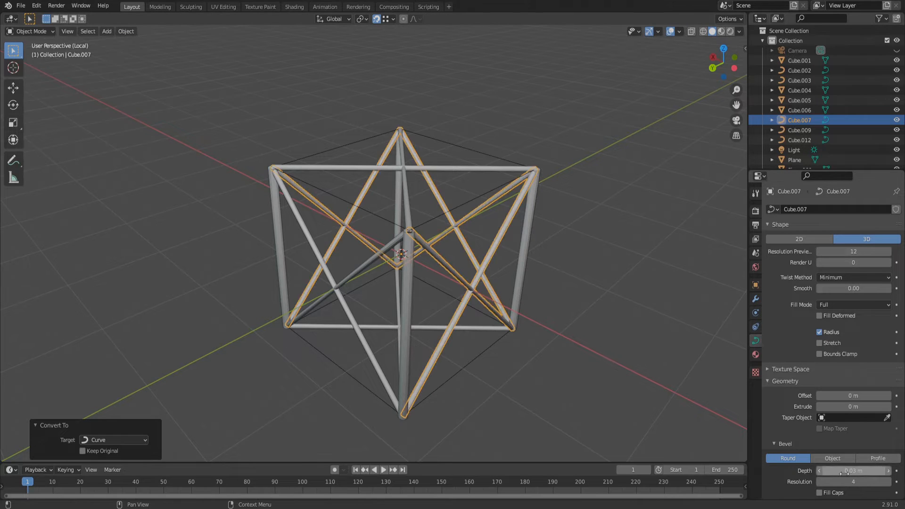
Select the outer edge loops of the top and bottom faces and join them into one object.
{"action": "middle_click_drag", "start_coordinate": [533, 349], "coordinate": [373, 256]}
{"action": "scroll", "coordinate": [449, 352], "scroll_direction": "up", "scroll_amount": 5}
{"action": "scroll", "coordinate": [449, 352], "scroll_direction": "down", "scroll_amount": 5}
{"action": "left_click", "coordinate": [373, 255]}
{"action": "left_click", "coordinate": [471, 345], "text": "shift"}
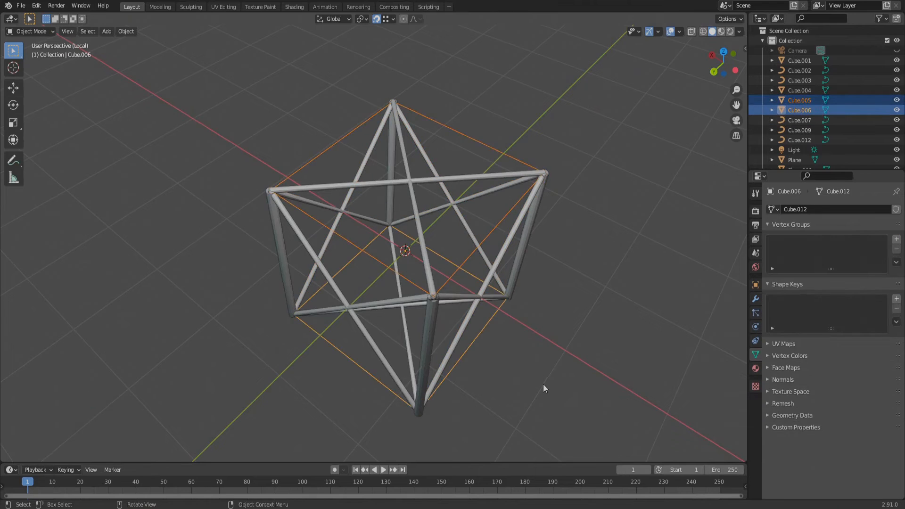
{"action": "middle_click_drag", "start_coordinate": [542, 383], "coordinate": [536, 360]}
{"action": "key", "text": "ctrl+j"}
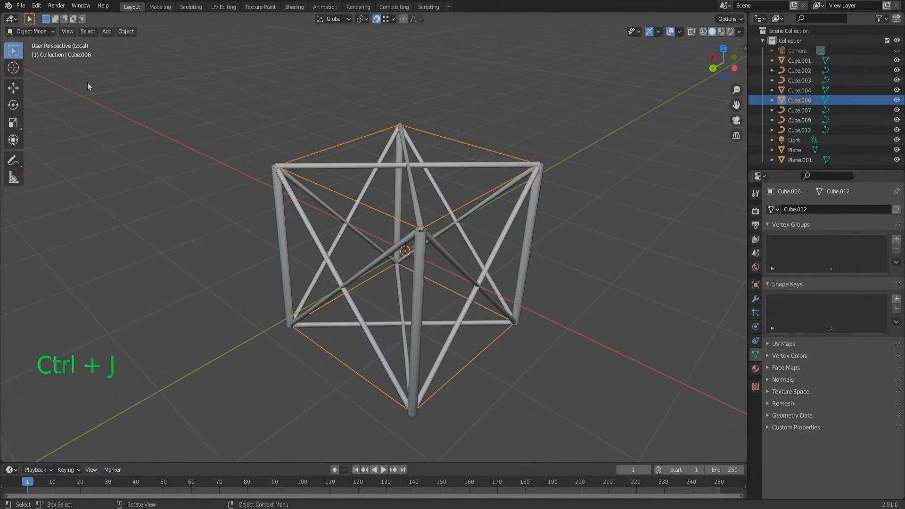
Convert the joined top and bottom perimeter edges to a curve with a bevel depth of 0.05 m, then deselect it.
{"action": "left_click", "coordinate": [125, 31]}
{"action": "mouse_move", "coordinate": [188, 293]}
{"action": "left_click", "coordinate": [226, 293]}
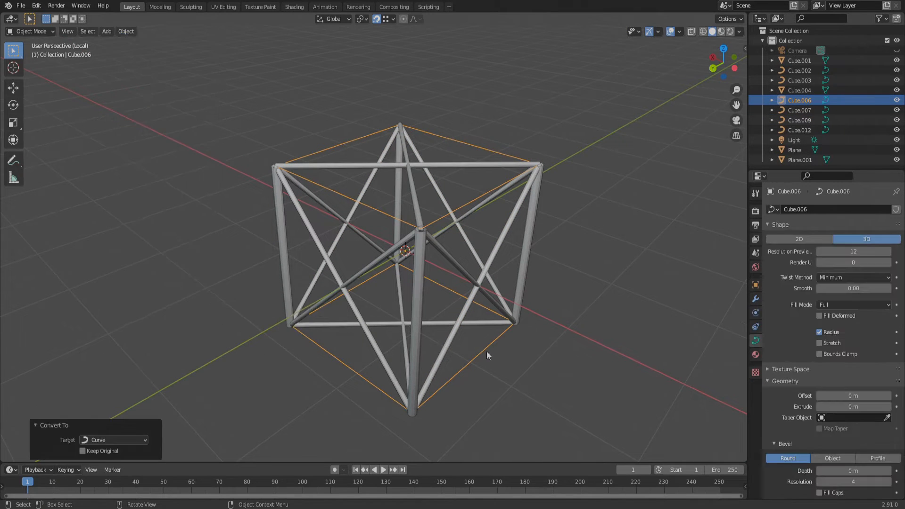
{"action": "left_click", "coordinate": [853, 471]}
{"action": "type", "text": "0.05"}
{"action": "key", "text": "Return"}
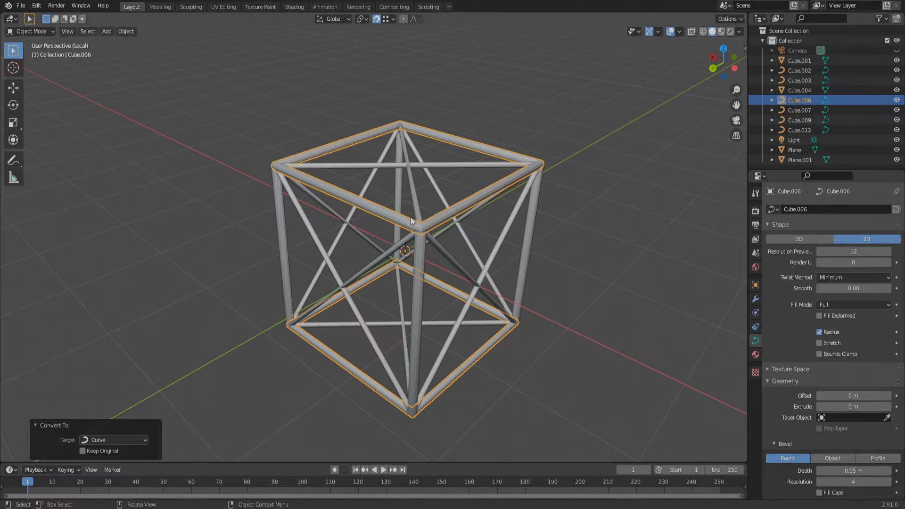
{"action": "middle_click_drag", "start_coordinate": [411, 216], "coordinate": [455, 297]}
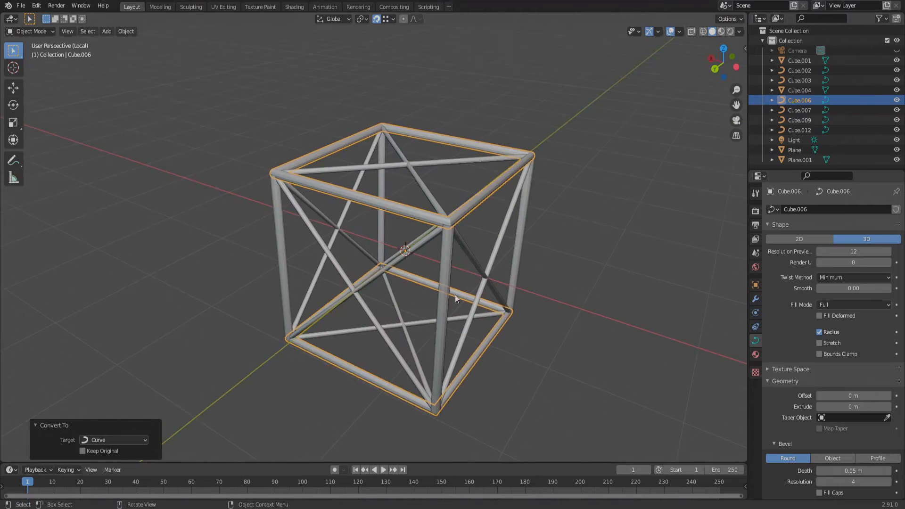
{"action": "left_click", "coordinate": [554, 409]}
Try to join all the truss's frame and diagonal curves into one object, then undo the join.
{"action": "mouse_move", "coordinate": [558, 401]}
{"action": "middle_mouse_down"}
{"action": "mouse_move", "coordinate": [543, 384]}
{"action": "mouse_move", "coordinate": [562, 394]}
{"action": "middle_mouse_up"}
{"action": "left_click_drag", "start_coordinate": [578, 423], "coordinate": [239, 135]}
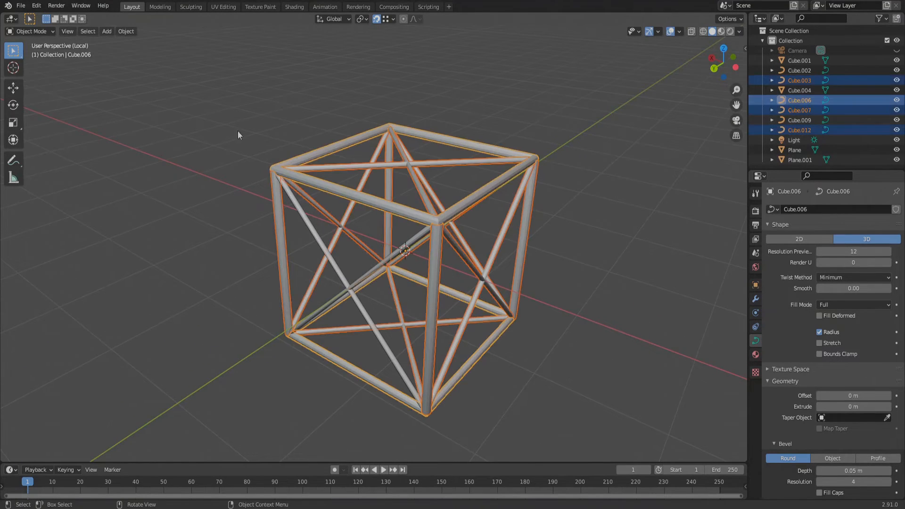
{"action": "left_click_drag", "start_coordinate": [575, 425], "coordinate": [215, 89]}
{"action": "key", "text": "ctrl+j"}
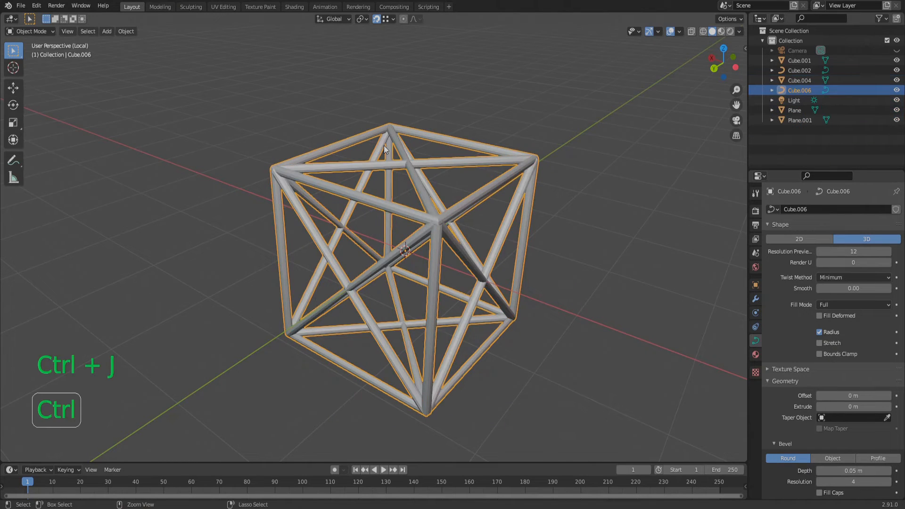
{"action": "middle_click_drag", "start_coordinate": [363, 229], "coordinate": [384, 256]}
{"action": "key", "text": "ctrl+z"}
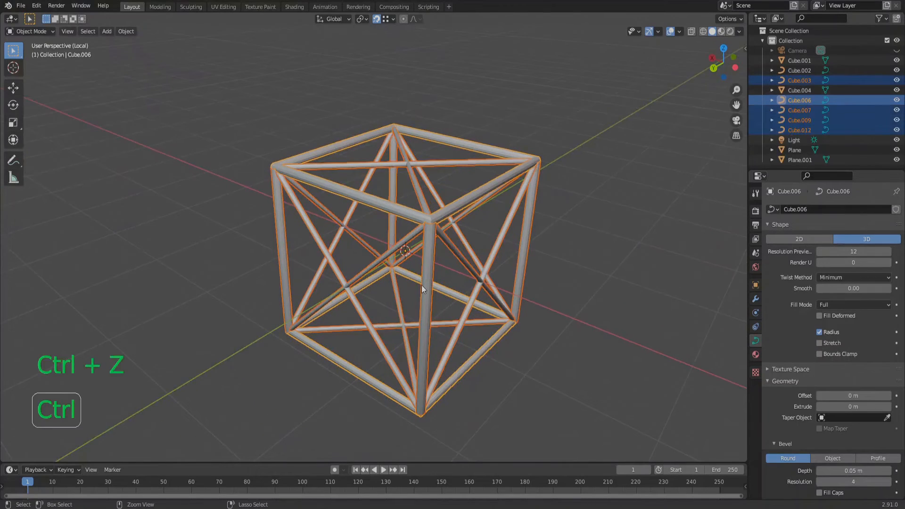
Select all the thin diagonal brace curves, excluding the thicker frame, and join them into one object.
{"action": "left_click", "coordinate": [521, 369]}
{"action": "left_click", "coordinate": [322, 250]}
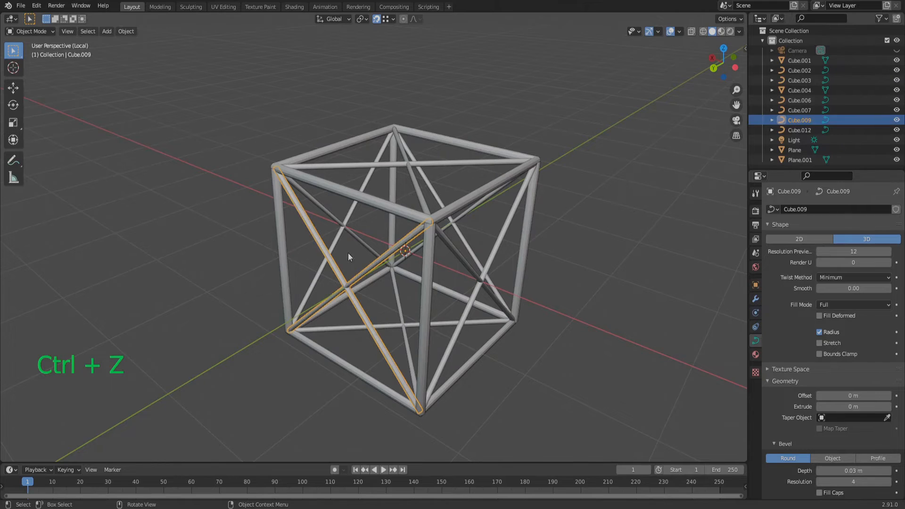
{"action": "left_click", "coordinate": [347, 225], "text": "shift"}
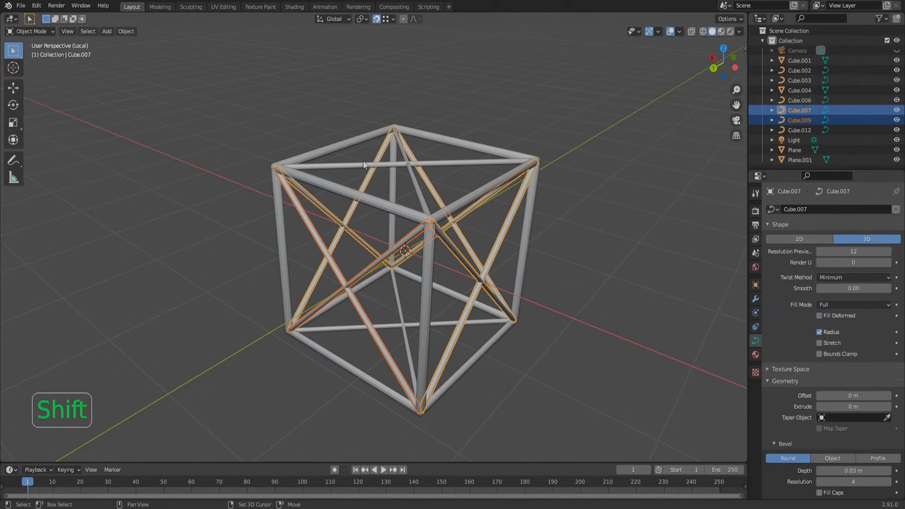
{"action": "left_click", "coordinate": [408, 168], "text": "shift"}
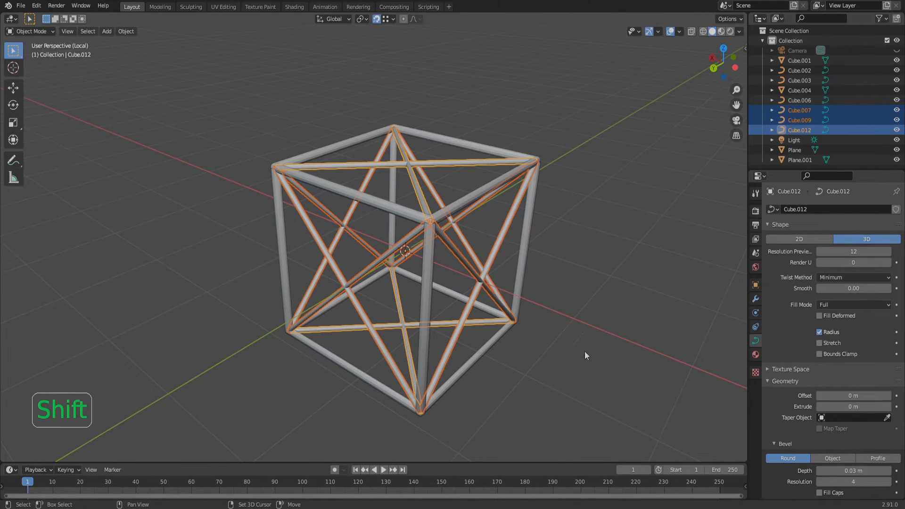
{"action": "key", "text": "ctrl+j"}
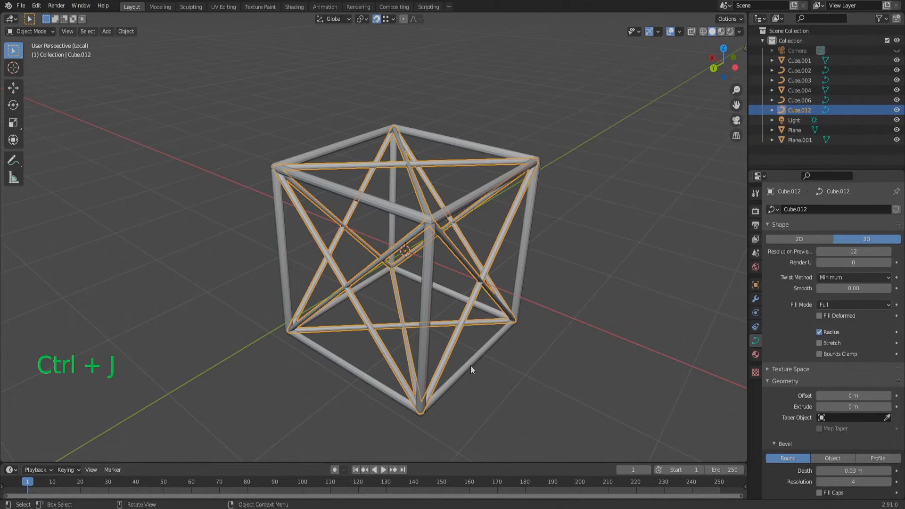
{"action": "left_click", "coordinate": [595, 377]}
{"action": "scroll", "coordinate": [315, 182], "scroll_direction": "down", "scroll_amount": 3}
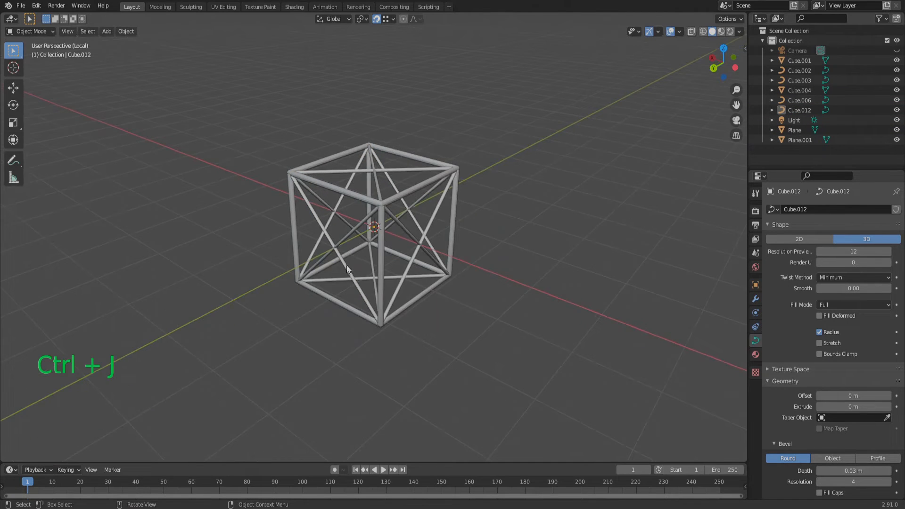
{"action": "mouse_move", "coordinate": [347, 265]}
{"action": "middle_mouse_down"}
{"action": "mouse_move", "coordinate": [419, 256]}
{"action": "mouse_move", "coordinate": [357, 267]}
{"action": "middle_mouse_up"}
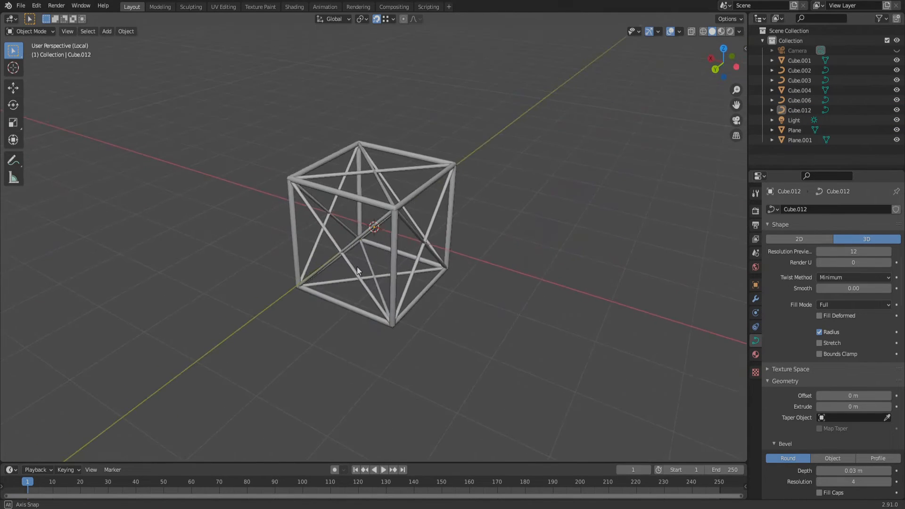
{"action": "left_click_drag", "start_coordinate": [496, 350], "coordinate": [485, 329]}
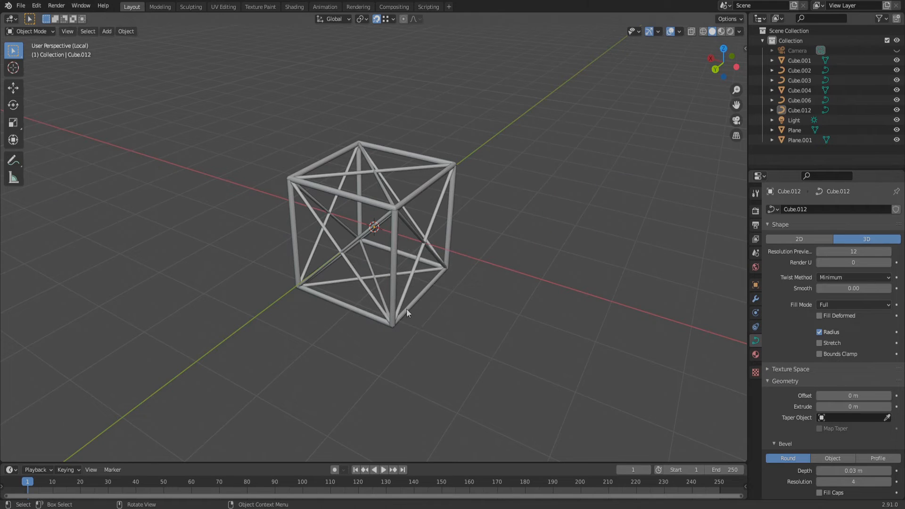
Join the truss's vertical post curves with the top and bottom perimeter curves into one frame object.
{"action": "left_click", "coordinate": [393, 294]}
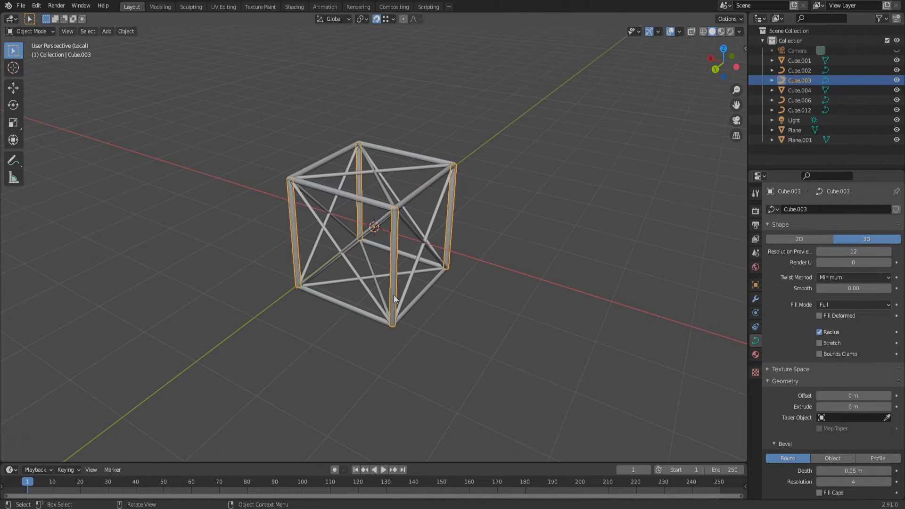
{"action": "scroll", "coordinate": [306, 225], "scroll_direction": "up", "scroll_amount": 3}
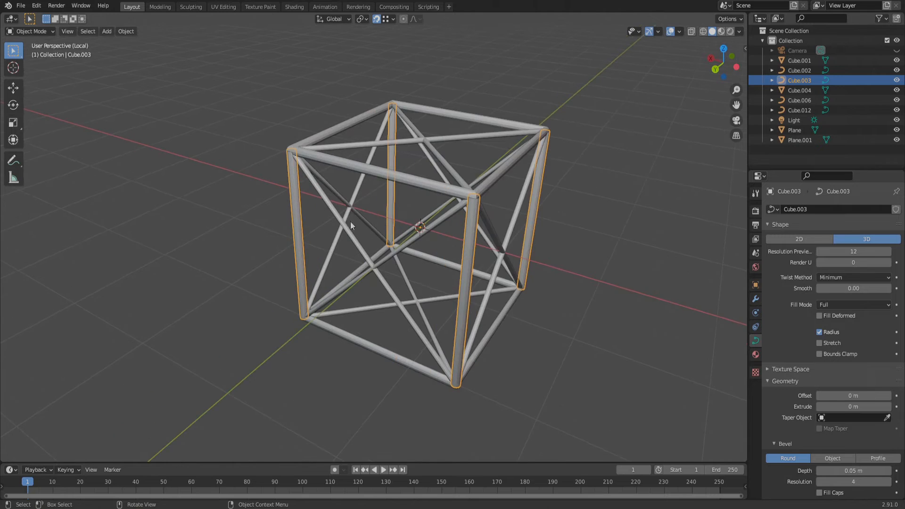
{"action": "left_click", "coordinate": [340, 165], "text": "shift"}
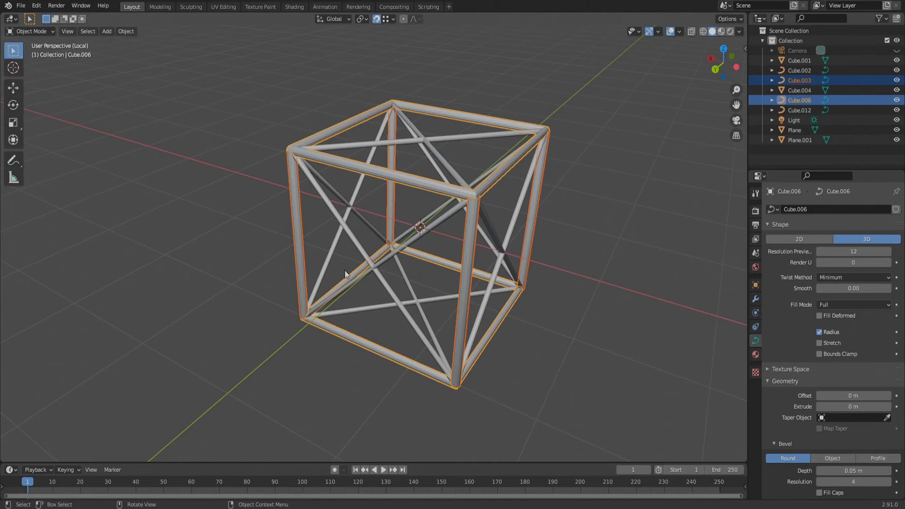
{"action": "key", "text": "ctrl+j"}
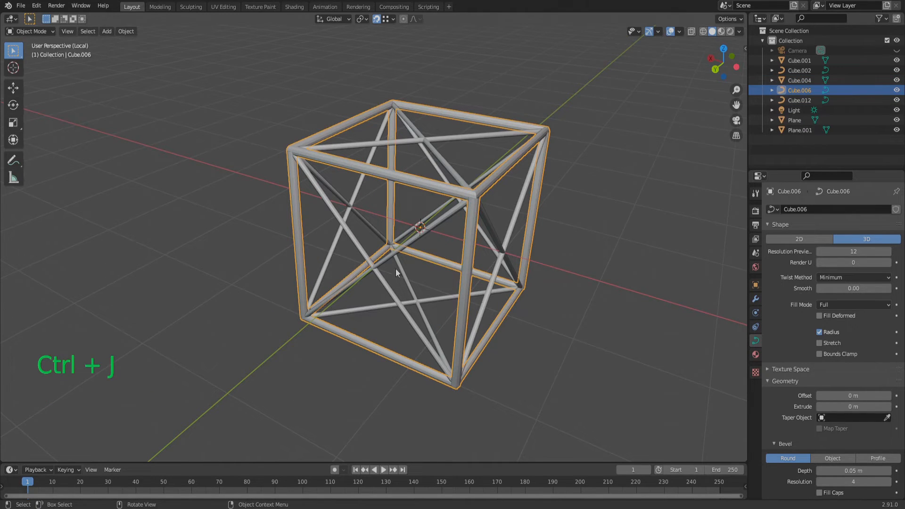
Convert the joined outer frame curve to a mesh and deselect it.
{"action": "mouse_move", "coordinate": [484, 295]}
{"action": "middle_mouse_down"}
{"action": "mouse_move", "coordinate": [452, 261]}
{"action": "mouse_move", "coordinate": [426, 262]}
{"action": "mouse_move", "coordinate": [485, 292]}
{"action": "middle_mouse_up"}
{"action": "left_click", "coordinate": [126, 31]}
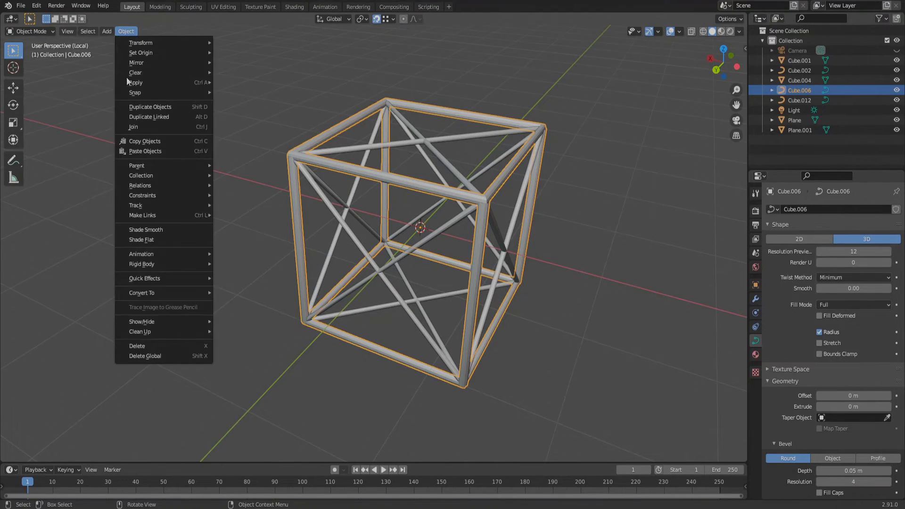
{"action": "mouse_move", "coordinate": [162, 292]}
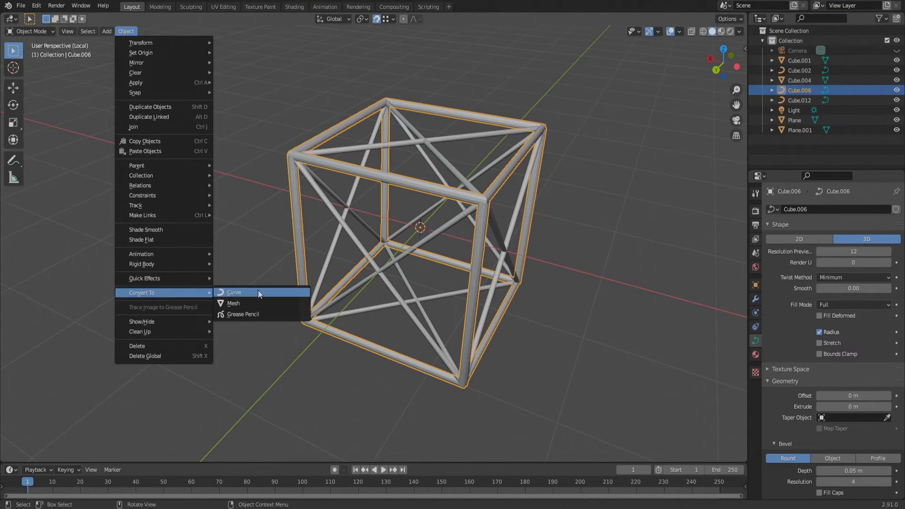
{"action": "left_click", "coordinate": [247, 306]}
{"action": "key", "text": "a"}
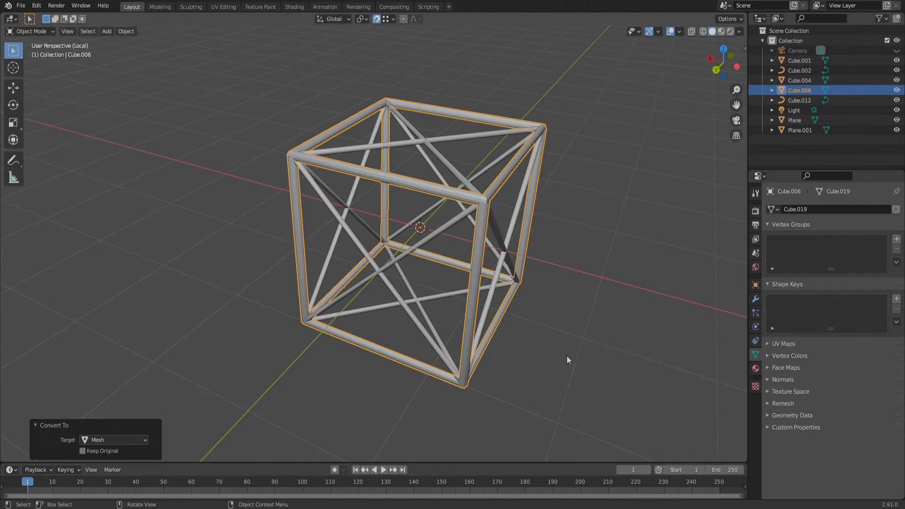
{"action": "left_click", "coordinate": [567, 355]}
Convert the thin diagonal brace curves to a mesh and deselect them.
{"action": "left_click", "coordinate": [392, 309]}
{"action": "mouse_move", "coordinate": [327, 316]}
{"action": "middle_mouse_down"}
{"action": "mouse_move", "coordinate": [279, 305]}
{"action": "mouse_move", "coordinate": [327, 309]}
{"action": "middle_mouse_up"}
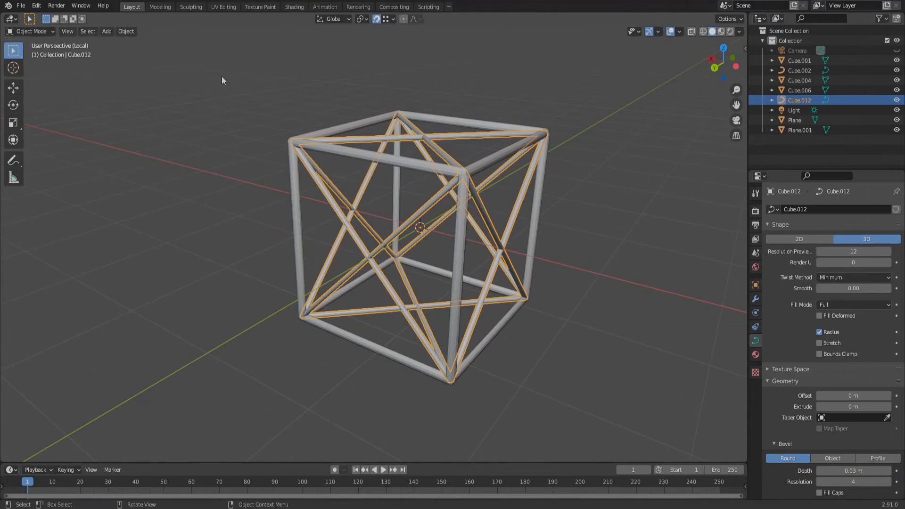
{"action": "left_click", "coordinate": [127, 32]}
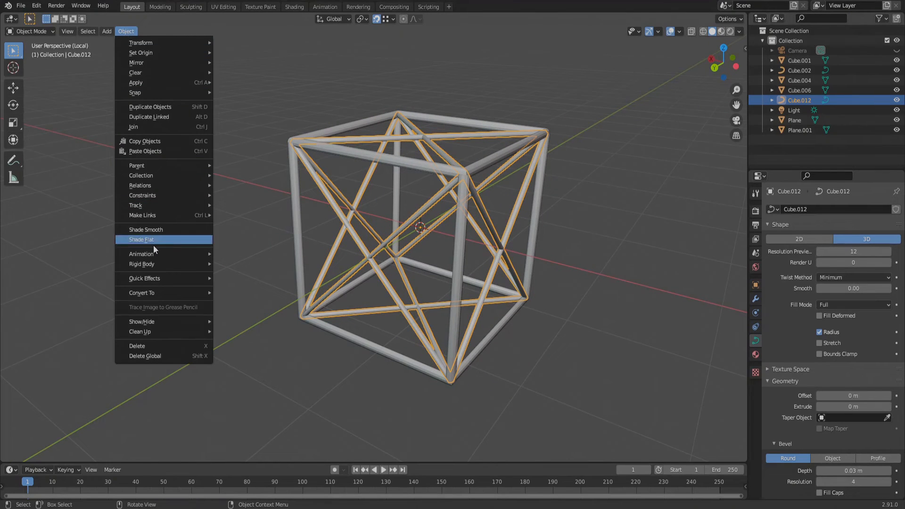
{"action": "mouse_move", "coordinate": [183, 293]}
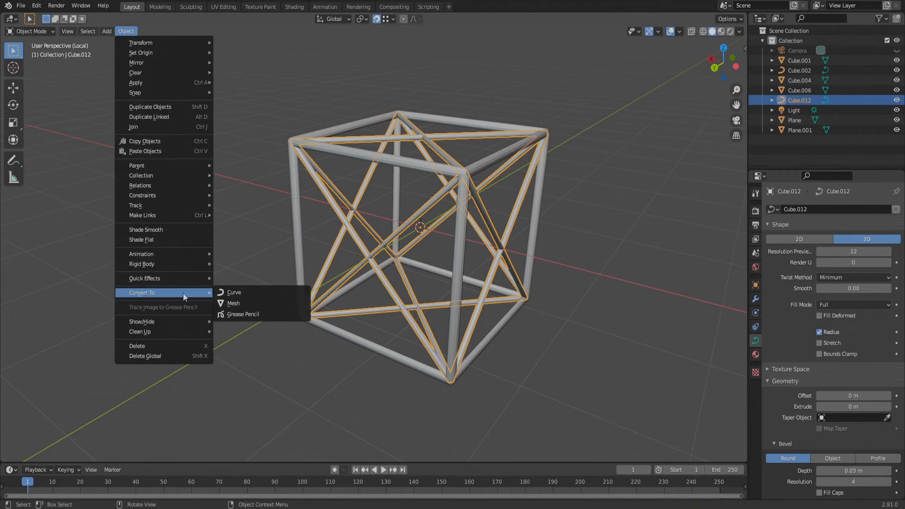
{"action": "left_click", "coordinate": [244, 302]}
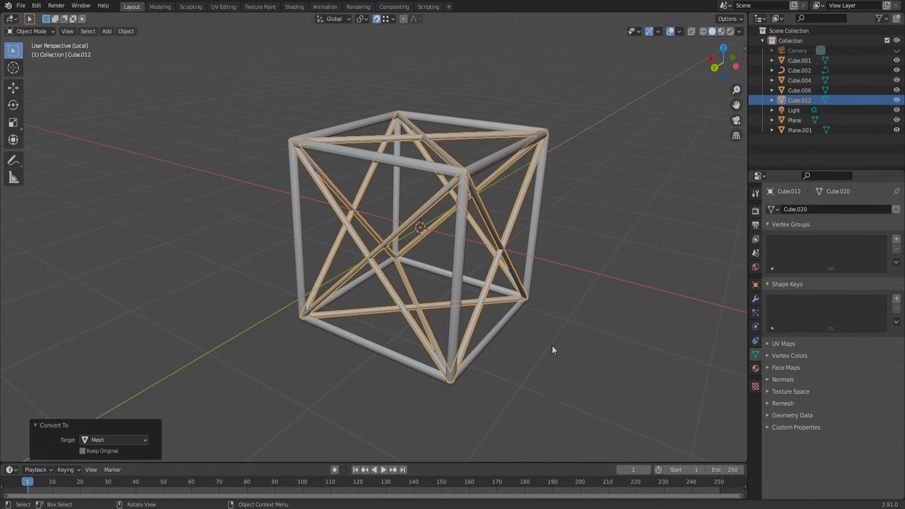
{"action": "left_click", "coordinate": [549, 346]}
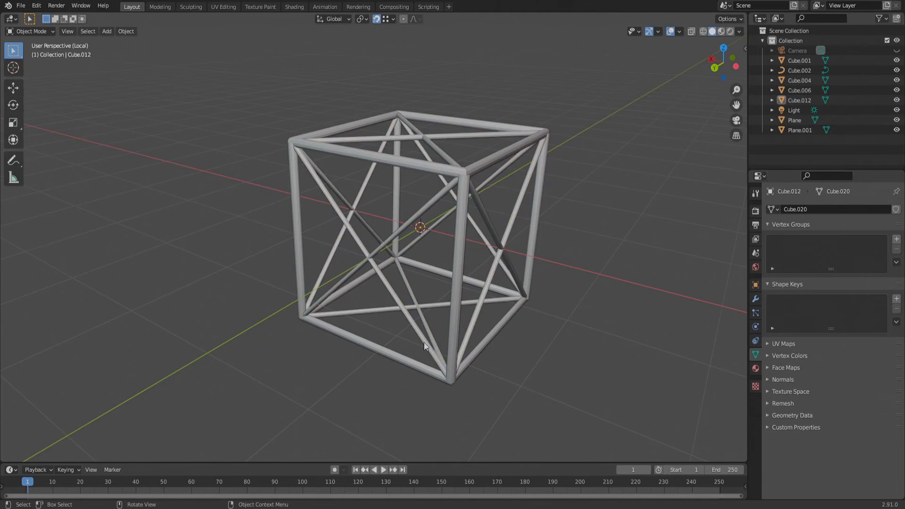
Join the diagonal brace mesh and the outer frame mesh into a single truss object.
{"action": "left_click", "coordinate": [454, 350]}
{"action": "left_click", "coordinate": [454, 348], "text": "shift"}
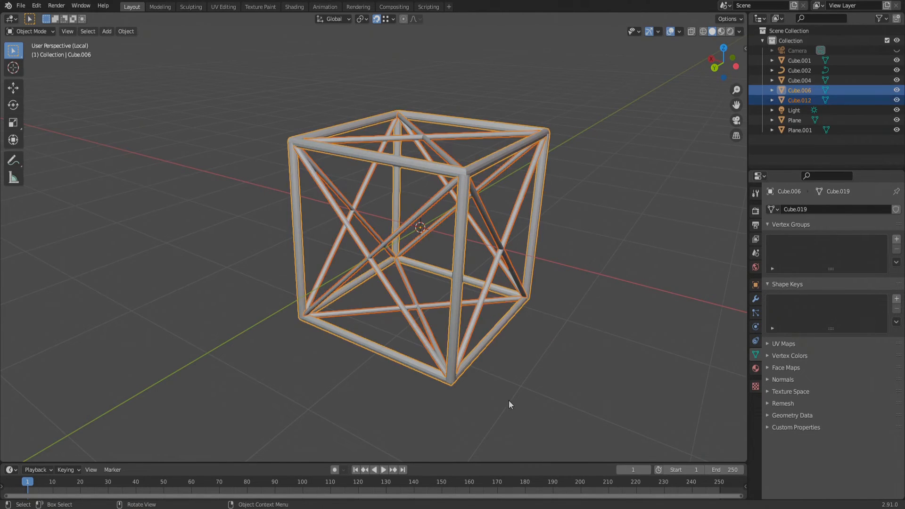
{"action": "key", "text": "ctrl+j"}
{"action": "left_click", "coordinate": [509, 394]}
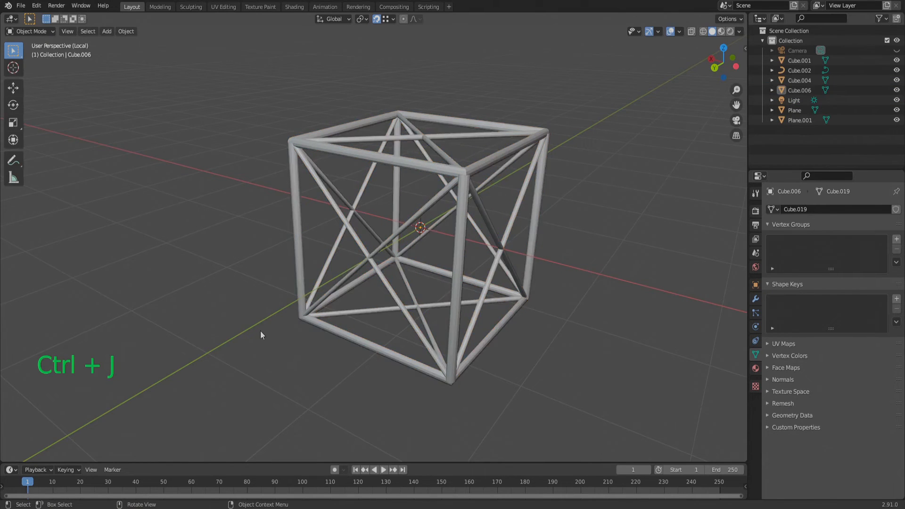
Leave local view to show the whole bridge scene and switch the viewport to rendered shading.
{"action": "middle_click_drag", "start_coordinate": [261, 331], "coordinate": [471, 347]}
{"action": "key", "text": "KP_Divide"}
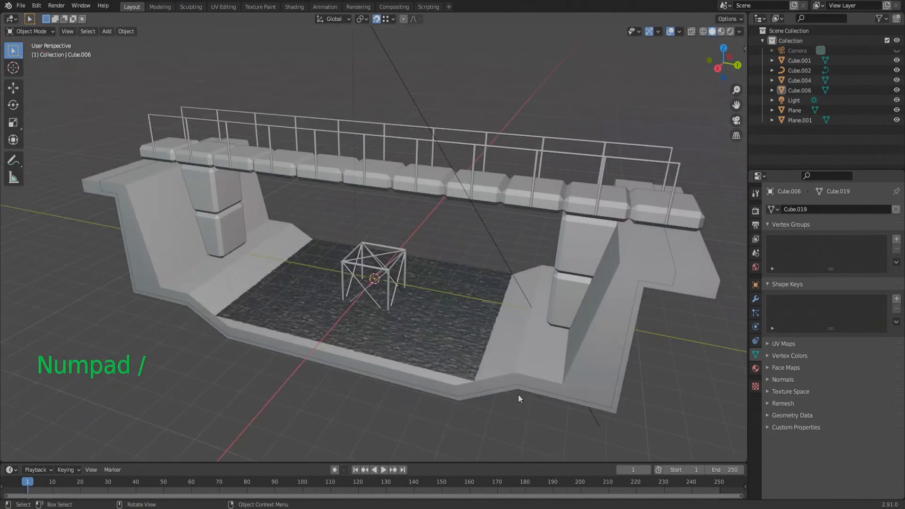
{"action": "left_click", "coordinate": [730, 31]}
{"action": "scroll", "coordinate": [368, 278], "scroll_direction": "up", "scroll_amount": 7}
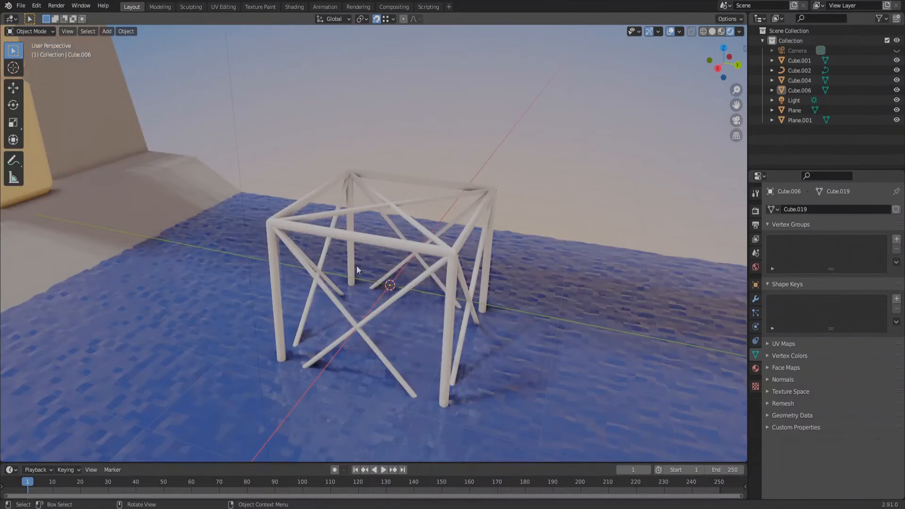
{"action": "scroll", "coordinate": [367, 272], "scroll_direction": "down", "scroll_amount": 4}
Move the truss module up along the Z axis by exactly 3 m.
{"action": "left_click", "coordinate": [374, 258]}
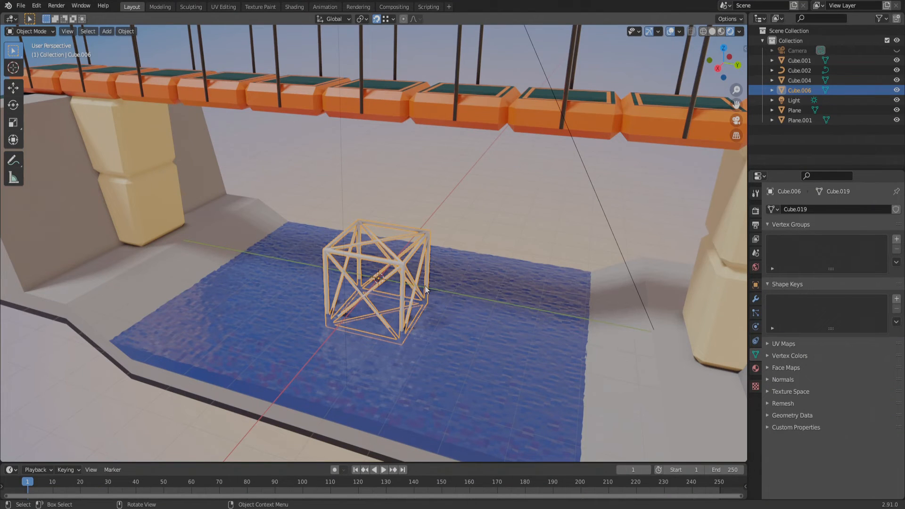
{"action": "key", "text": "g"}
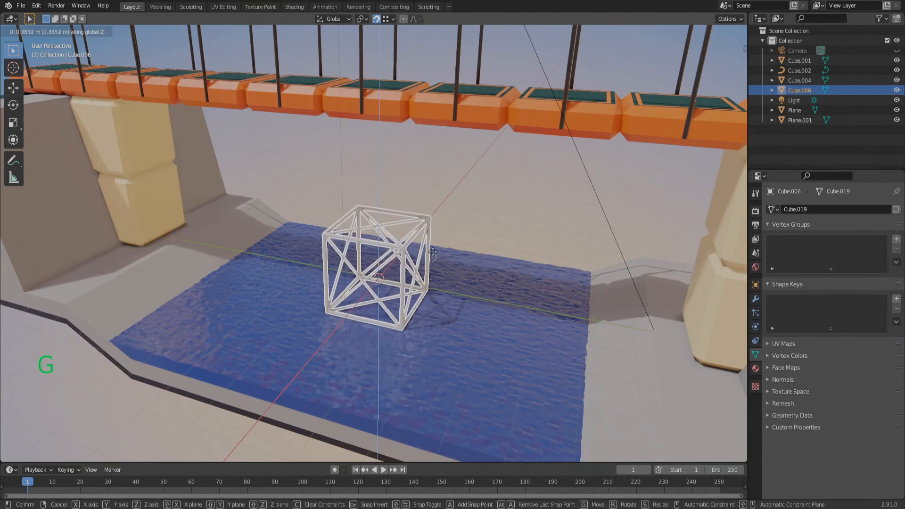
{"action": "key", "text": "z"}
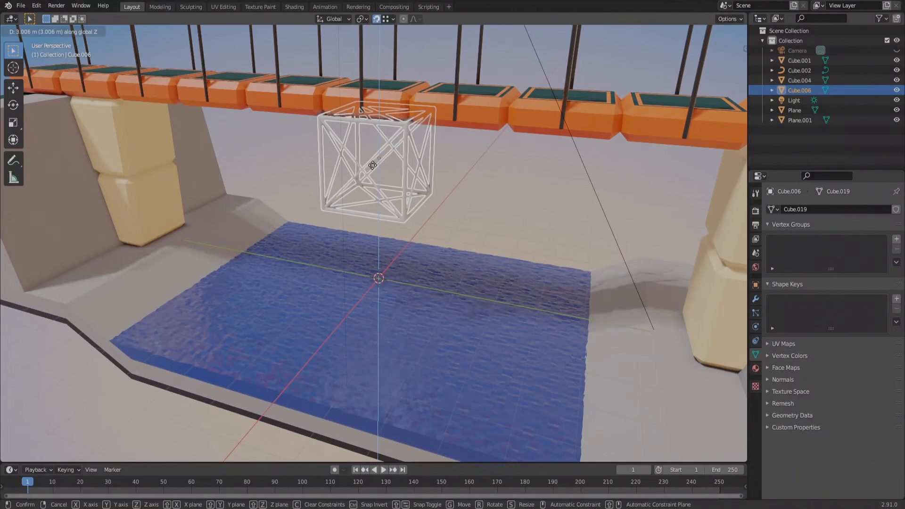
{"action": "left_click", "coordinate": [362, 172]}
{"action": "double_click", "coordinate": [122, 427]}
{"action": "type", "text": "3"}
{"action": "key", "text": "Return"}
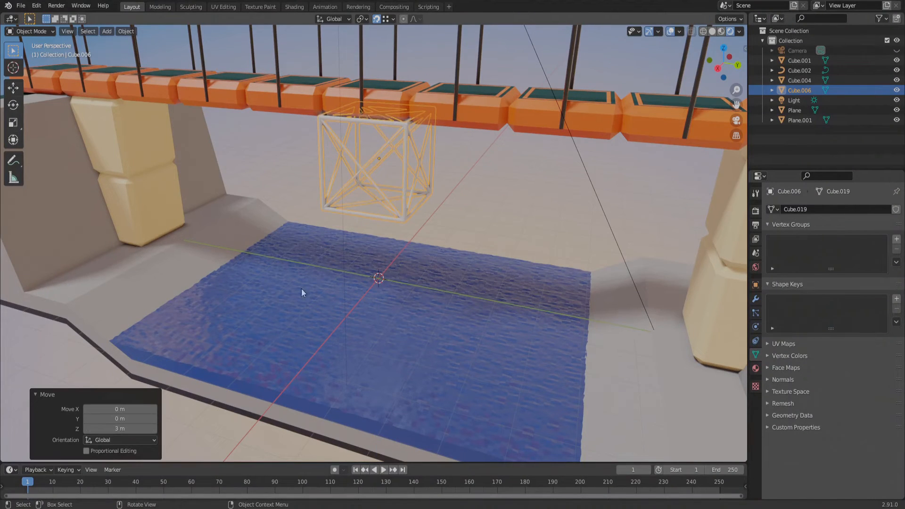
Move the truss module along the Y axis by -6 m to the bridge's end pillar.
{"action": "key", "text": "g"}
{"action": "key", "text": "y"}
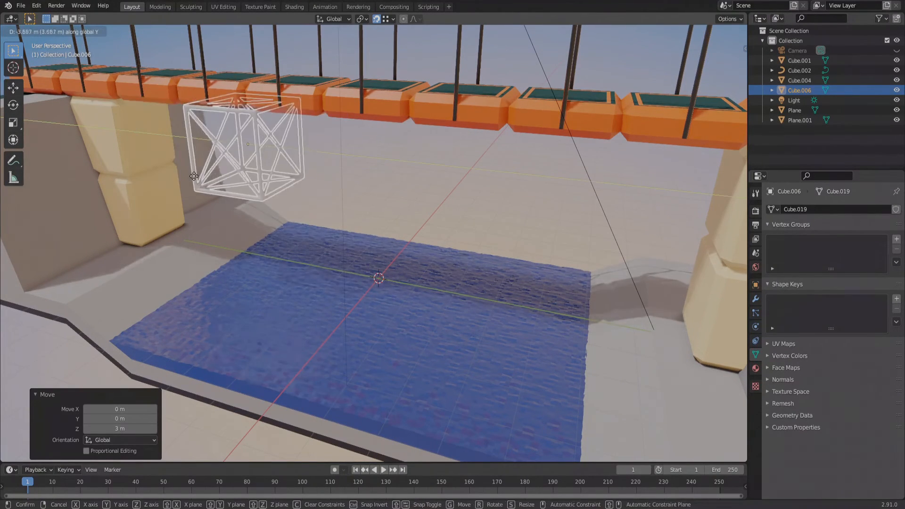
{"action": "left_click", "coordinate": [197, 256]}
{"action": "double_click", "coordinate": [120, 419]}
{"action": "type", "text": "-6"}
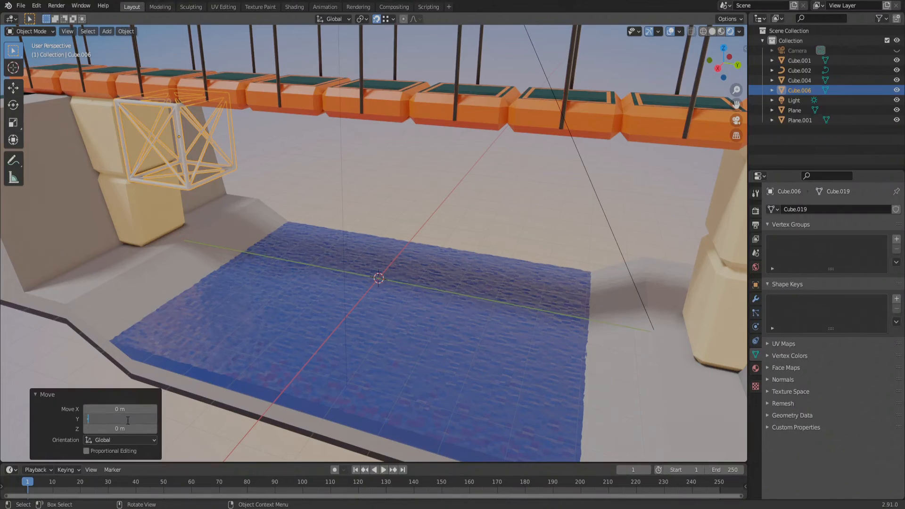
{"action": "key", "text": "Return"}
Add an Array modifier to the truss module and set its relative offset X factor to 0.
{"action": "scroll", "coordinate": [227, 172], "scroll_direction": "down", "scroll_amount": 5}
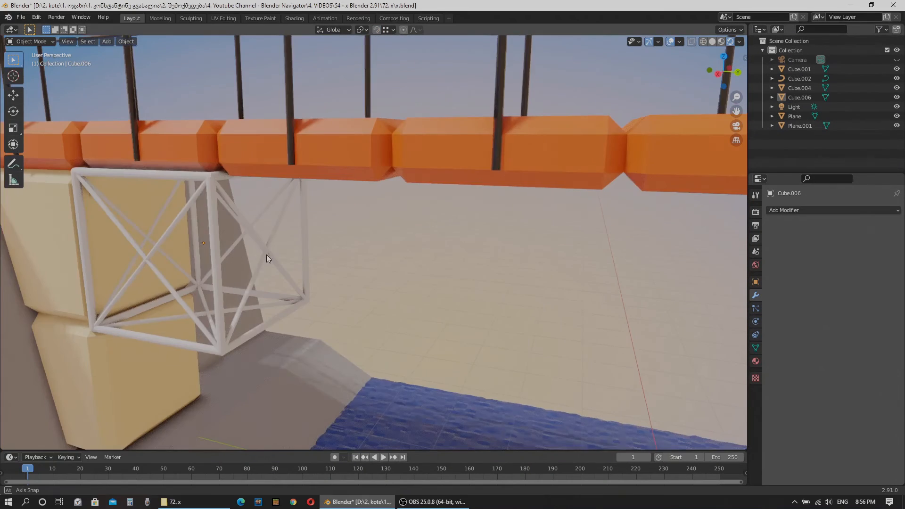
{"action": "scroll", "coordinate": [203, 207], "scroll_direction": "down", "scroll_amount": 5}
{"action": "left_click", "coordinate": [206, 231]}
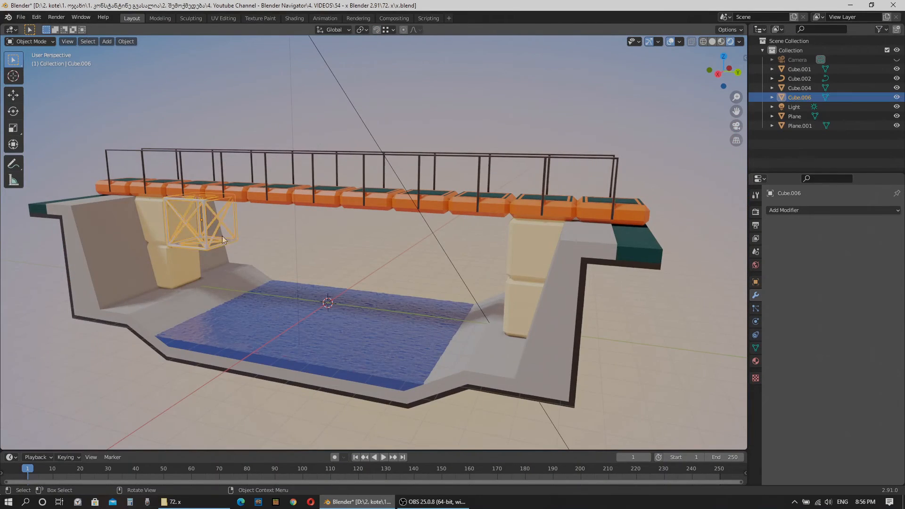
{"action": "middle_click_drag", "start_coordinate": [363, 244], "coordinate": [358, 254]}
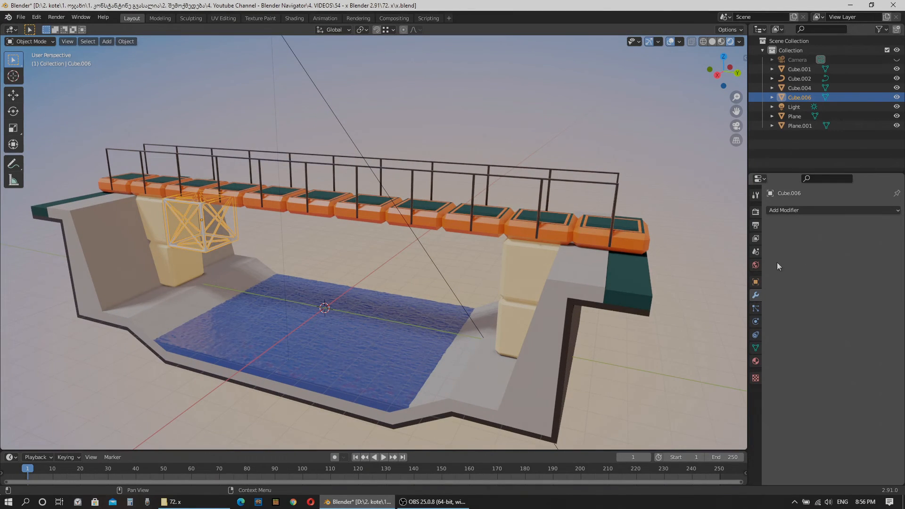
{"action": "left_click", "coordinate": [798, 209]}
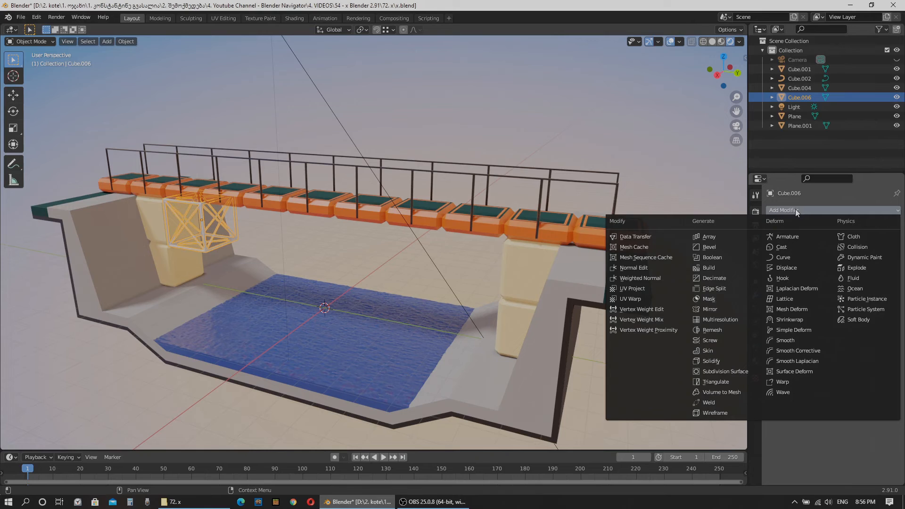
{"action": "left_click", "coordinate": [719, 237]}
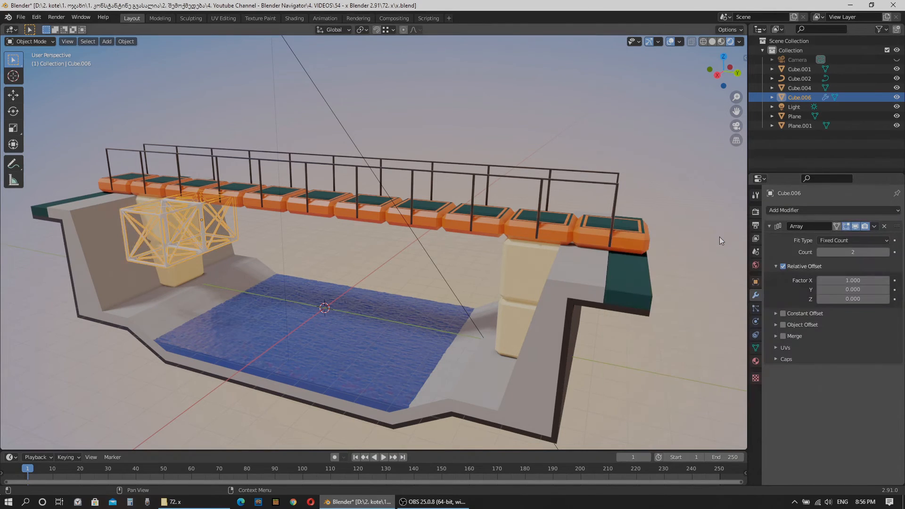
{"action": "left_click", "coordinate": [857, 281]}
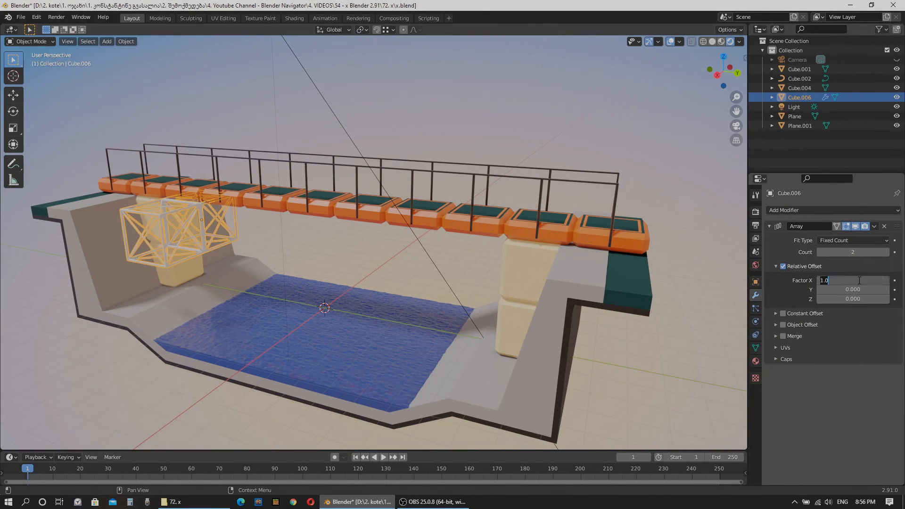
{"action": "type", "text": "0"}
{"action": "key", "text": "Return"}
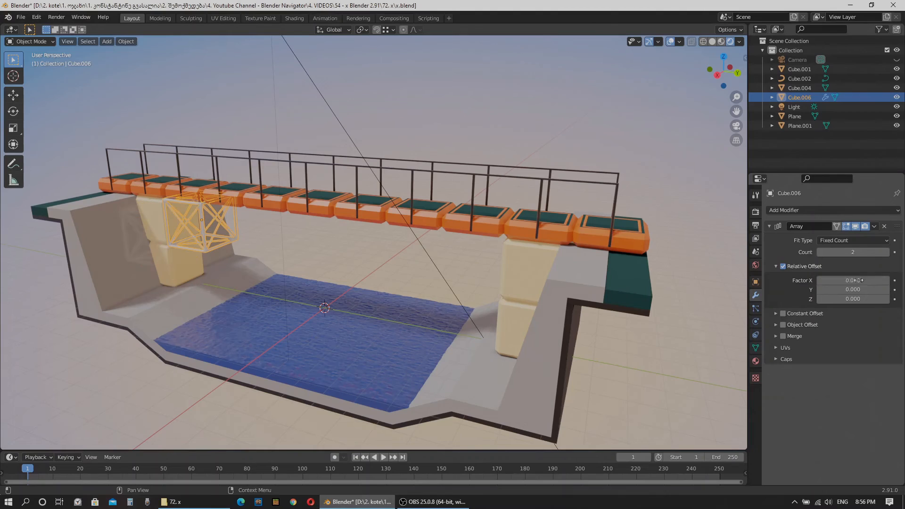
Change the array's fit type to Fit Length and set the length to 13 m.
{"action": "left_click", "coordinate": [856, 242]}
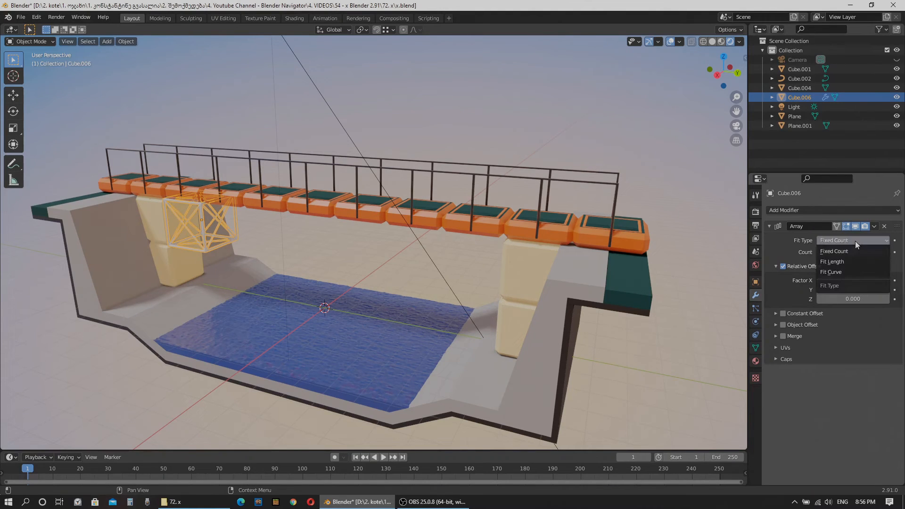
{"action": "left_click", "coordinate": [847, 264]}
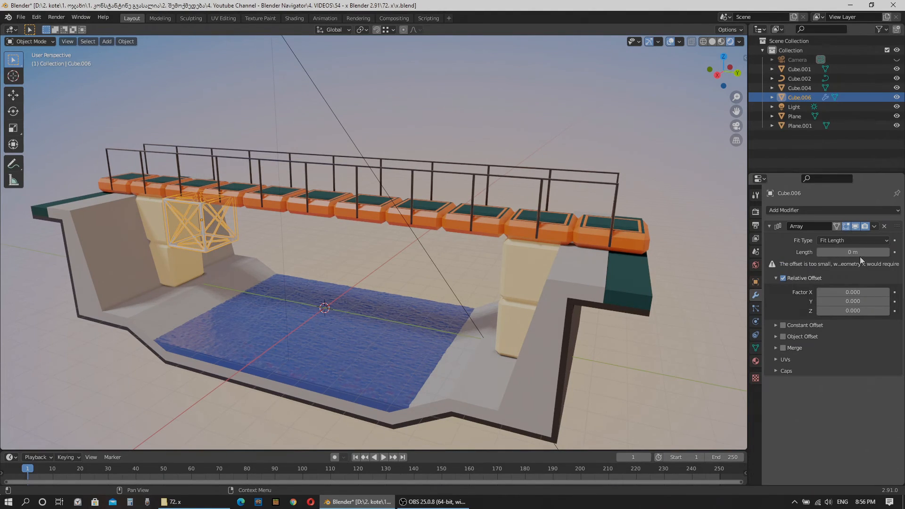
{"action": "mouse_move", "coordinate": [856, 252]}
{"action": "left_mouse_down"}
{"action": "mouse_move", "coordinate": [869, 252]}
{"action": "mouse_move", "coordinate": [855, 252]}
{"action": "left_mouse_up"}
Enable the array's constant offset and set its distance to 0 m on X and 2 m on Y.
{"action": "left_click", "coordinate": [783, 325]}
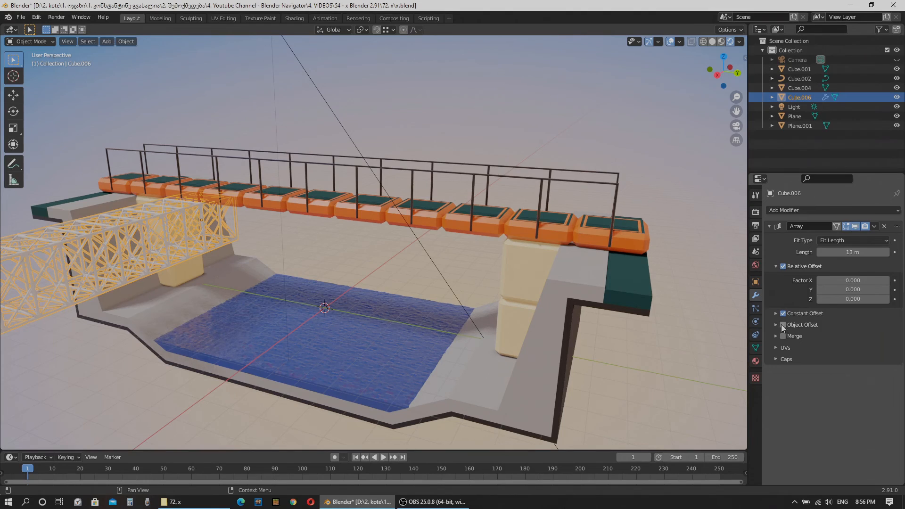
{"action": "left_click", "coordinate": [775, 314]}
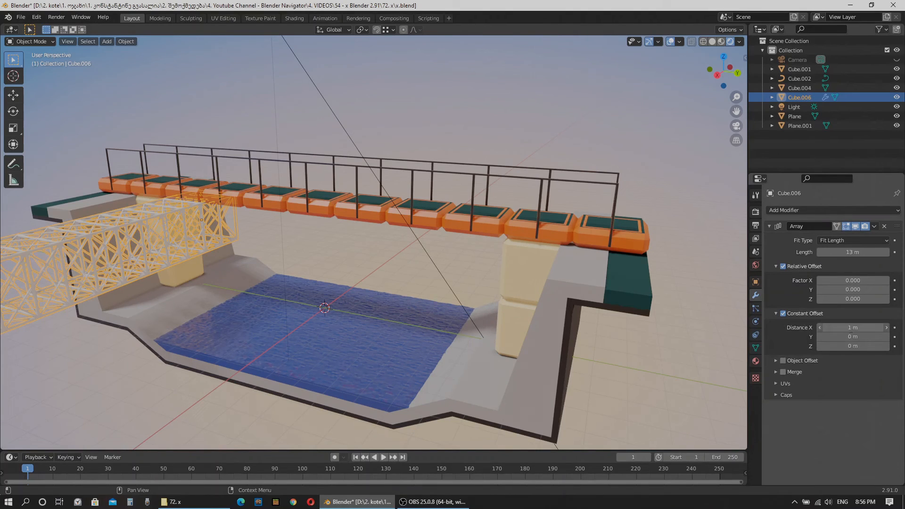
{"action": "left_click", "coordinate": [852, 327]}
{"action": "type", "text": "0"}
{"action": "key", "text": "Return"}
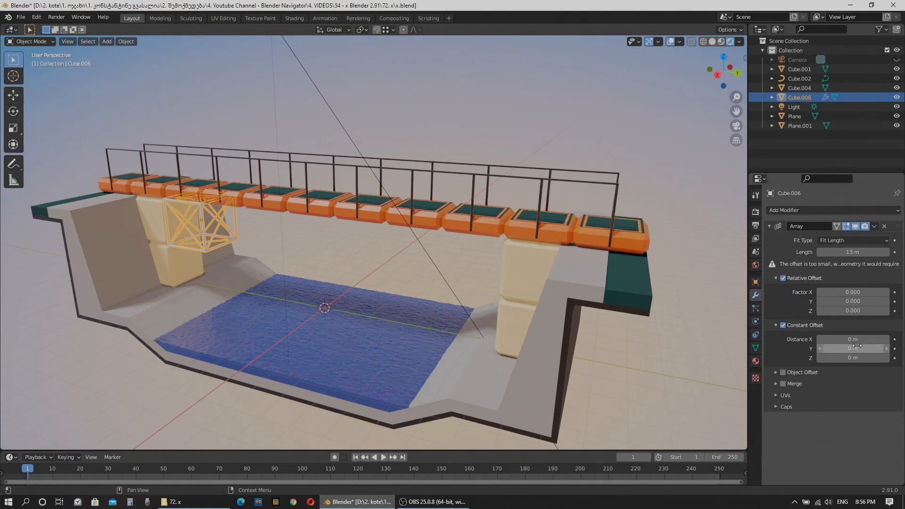
{"action": "left_click", "coordinate": [857, 347]}
{"action": "type", "text": "2"}
{"action": "key", "text": "Return"}
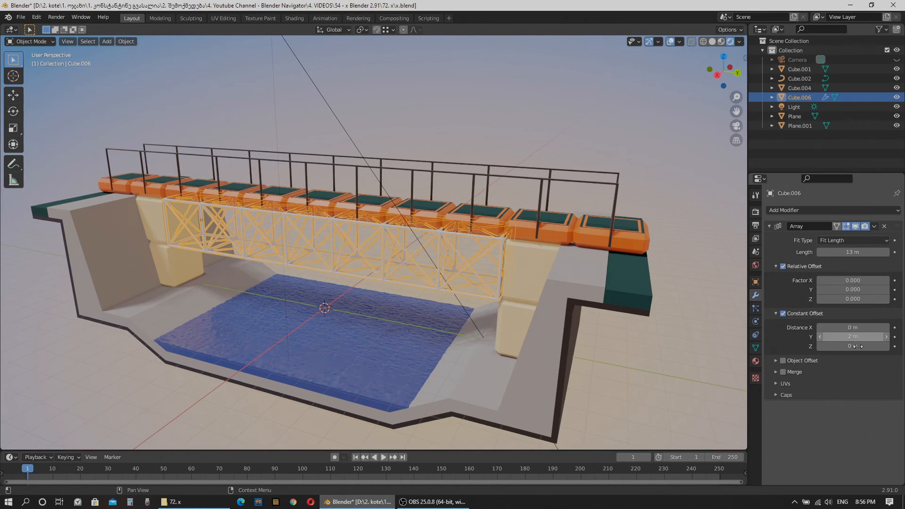
Assign the existing Metal 1 material to the arrayed truss beneath the bridge deck and deselect it.
{"action": "left_click", "coordinate": [655, 355]}
{"action": "middle_click_drag", "start_coordinate": [652, 357], "coordinate": [640, 350]}
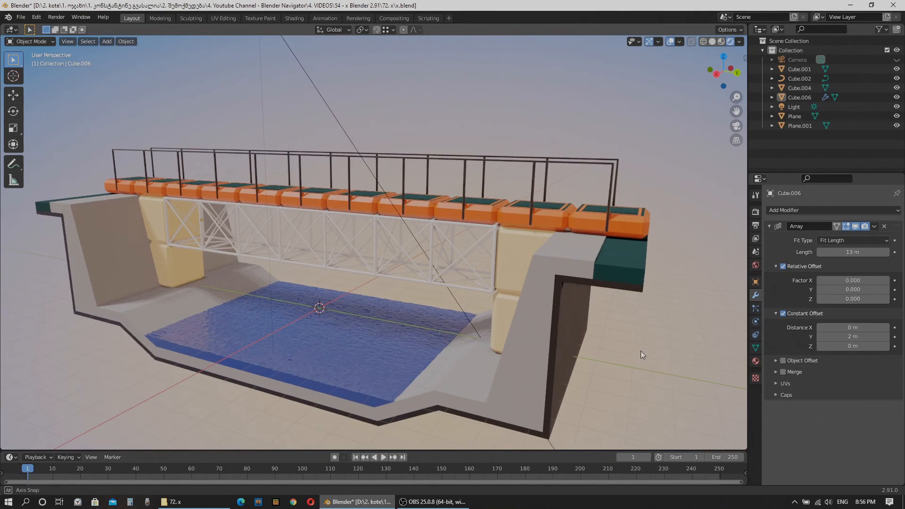
{"action": "scroll", "coordinate": [471, 147], "scroll_direction": "down", "scroll_amount": 3}
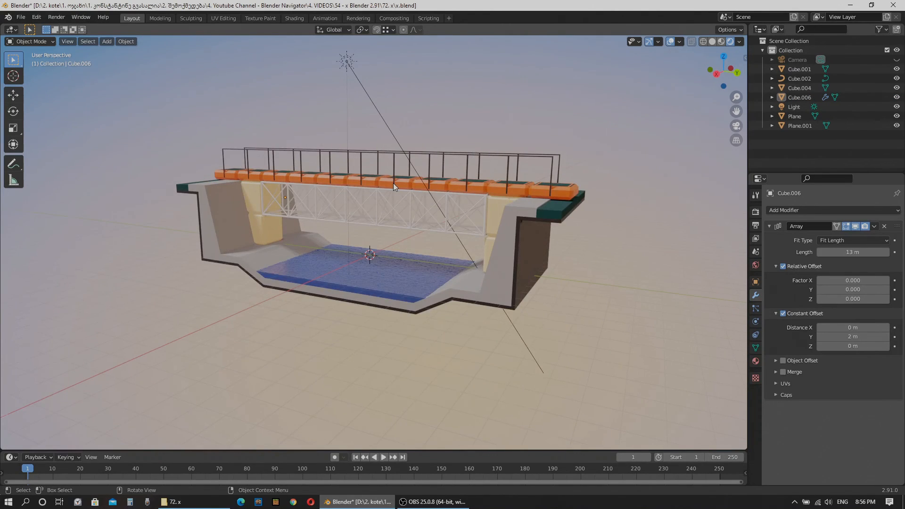
{"action": "scroll", "coordinate": [434, 250], "scroll_direction": "up", "scroll_amount": 3}
{"action": "left_click", "coordinate": [434, 260]}
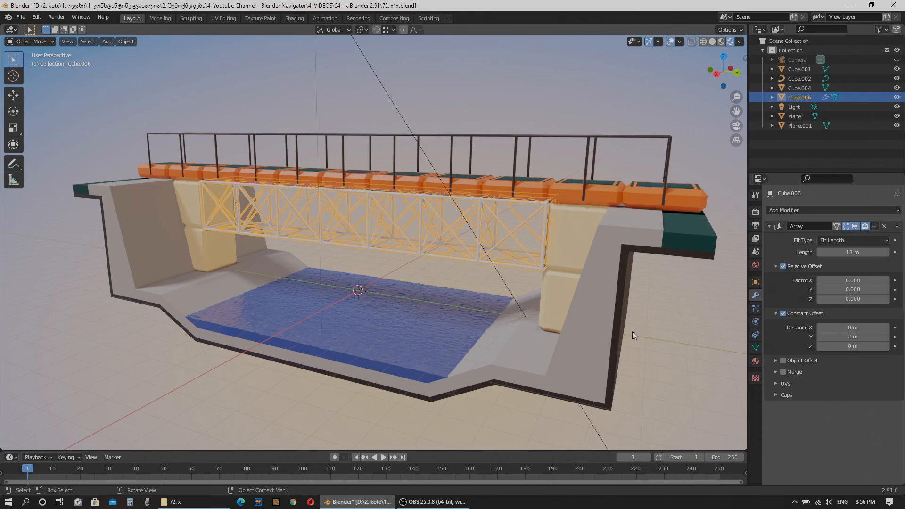
{"action": "left_click", "coordinate": [756, 361]}
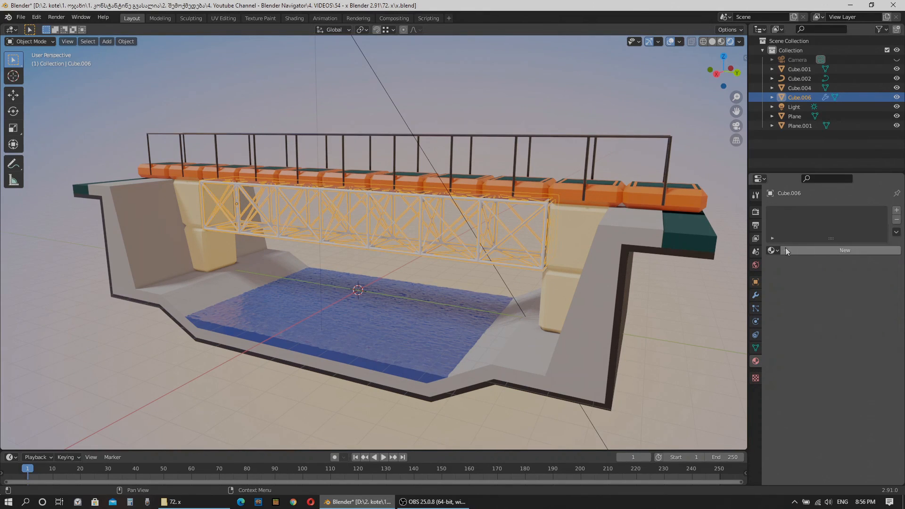
{"action": "left_click", "coordinate": [772, 251]}
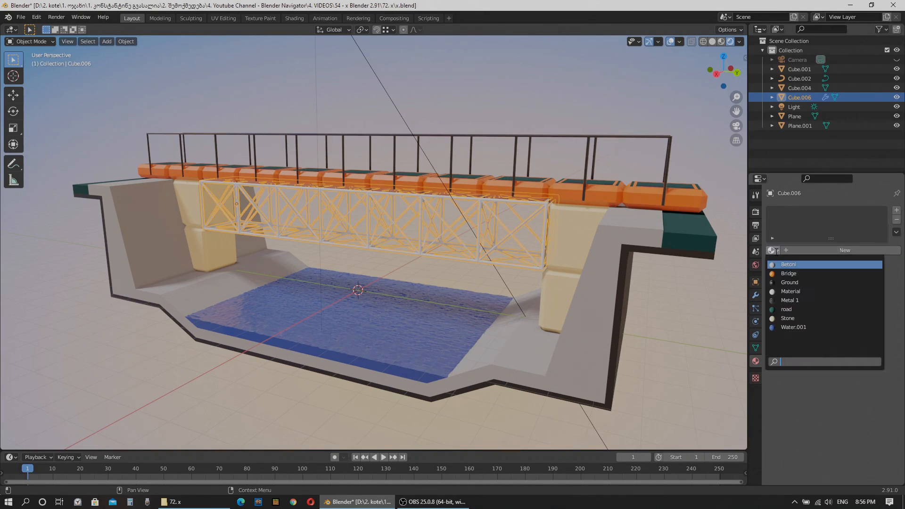
{"action": "left_click", "coordinate": [796, 300]}
{"action": "left_click", "coordinate": [670, 341]}
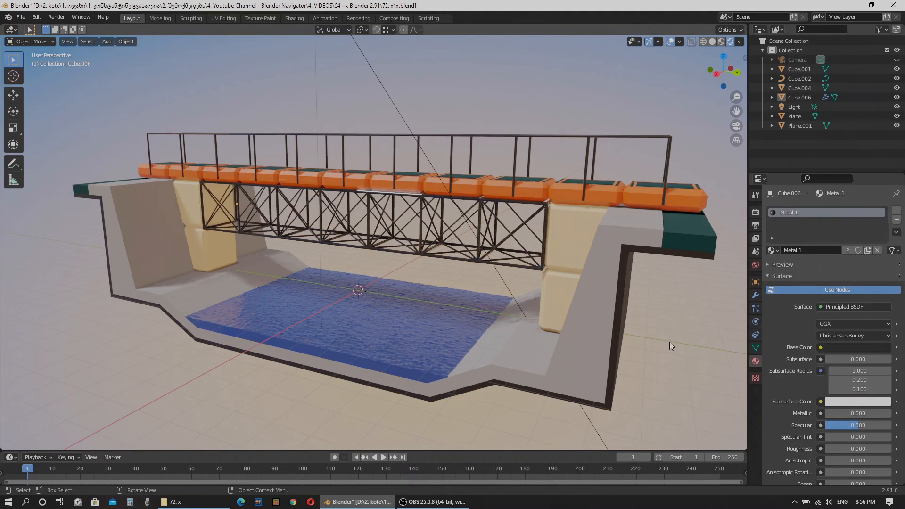
{"action": "middle_click_drag", "start_coordinate": [687, 325], "coordinate": [684, 325]}
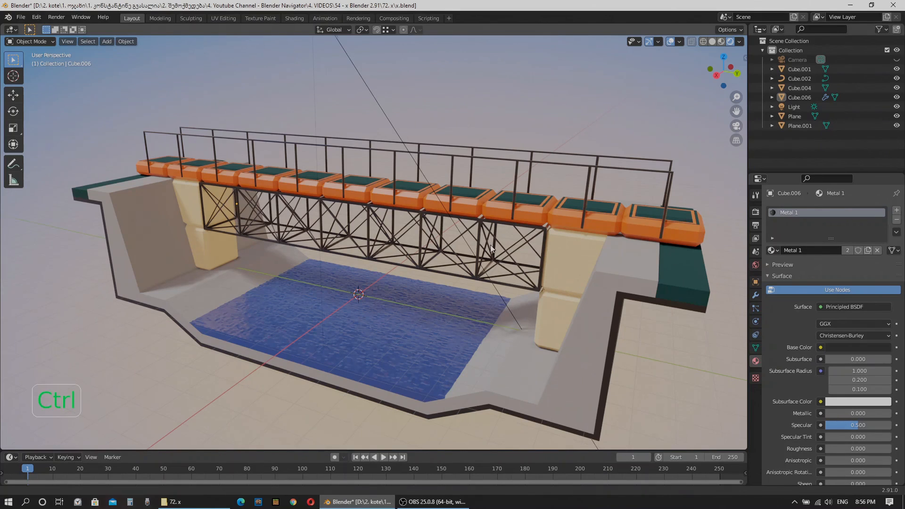
{"action": "middle_click_drag", "start_coordinate": [490, 244], "coordinate": [496, 273], "text": "ctrl"}
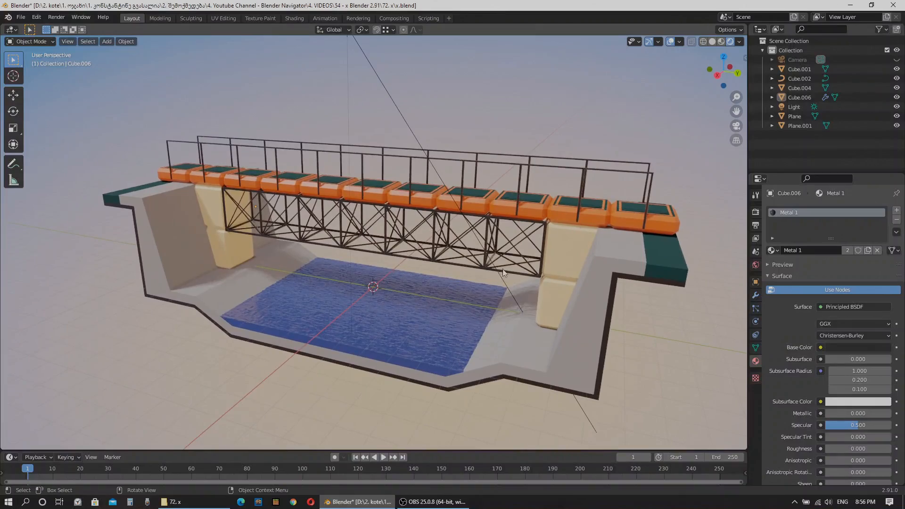